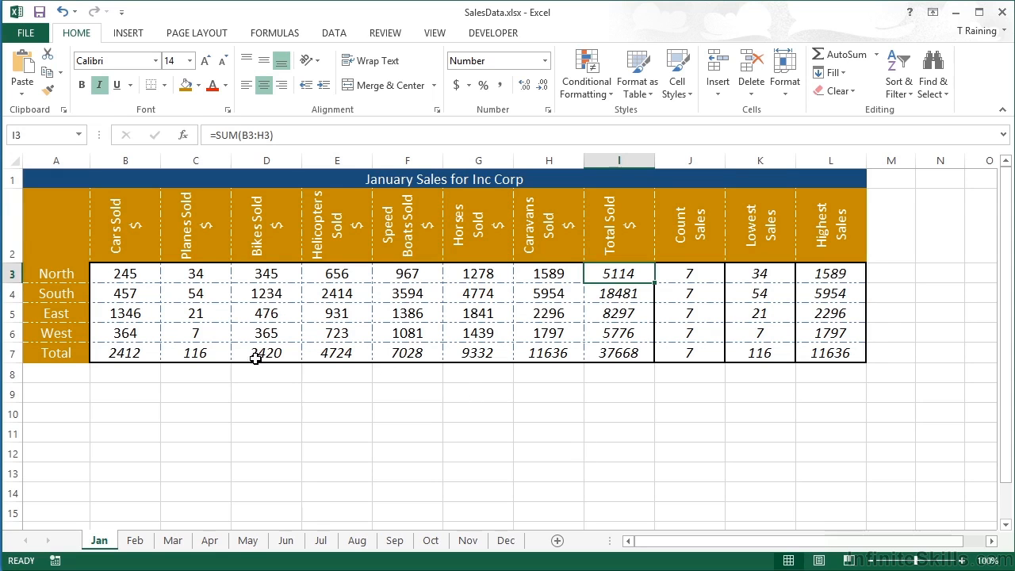
Step: Examine North's sales figures in B3:H3 and the total, count, lowest and highest formulas in its row
drag(132, 273, 538, 272)
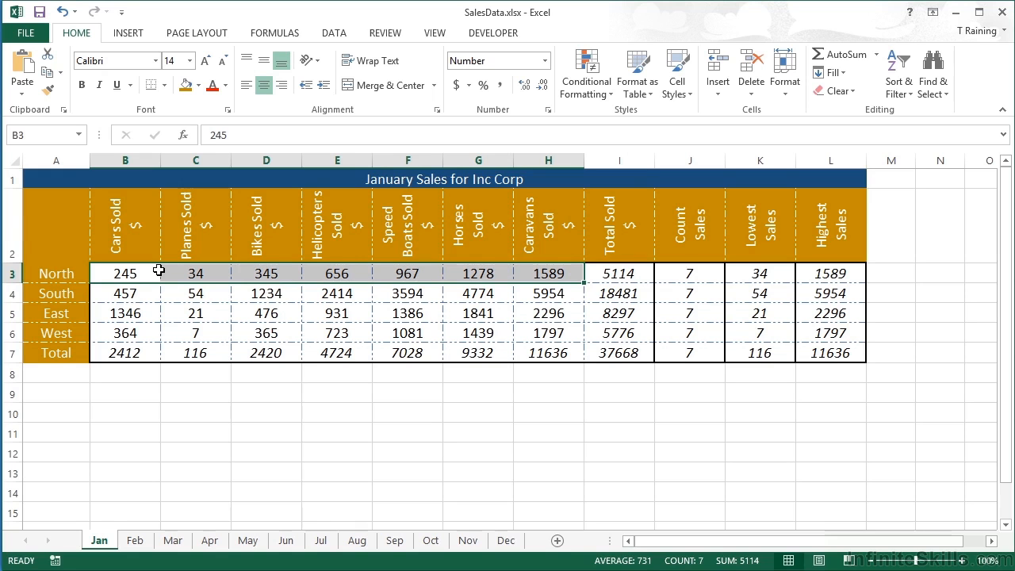
click(634, 273)
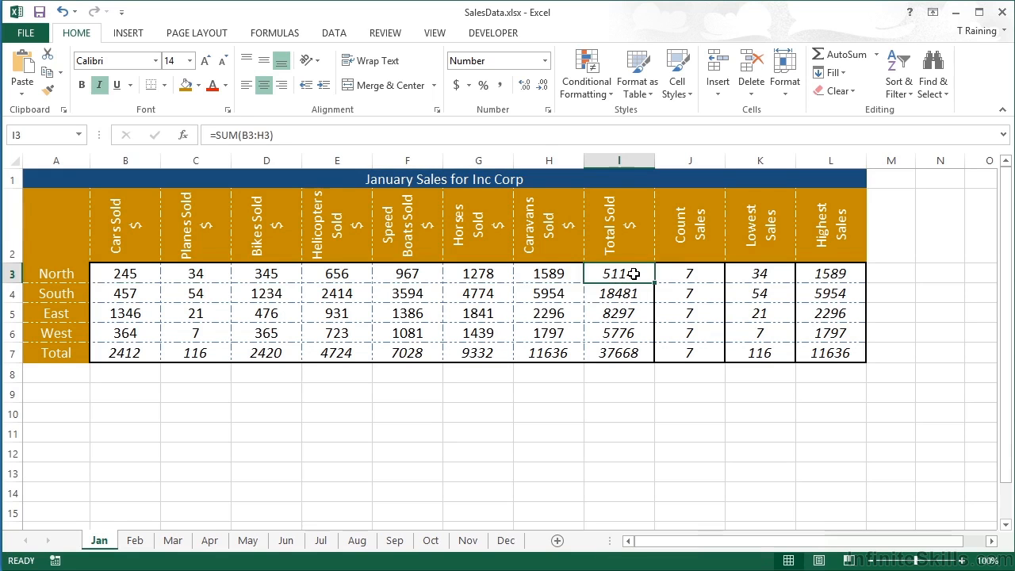
click(690, 274)
click(756, 274)
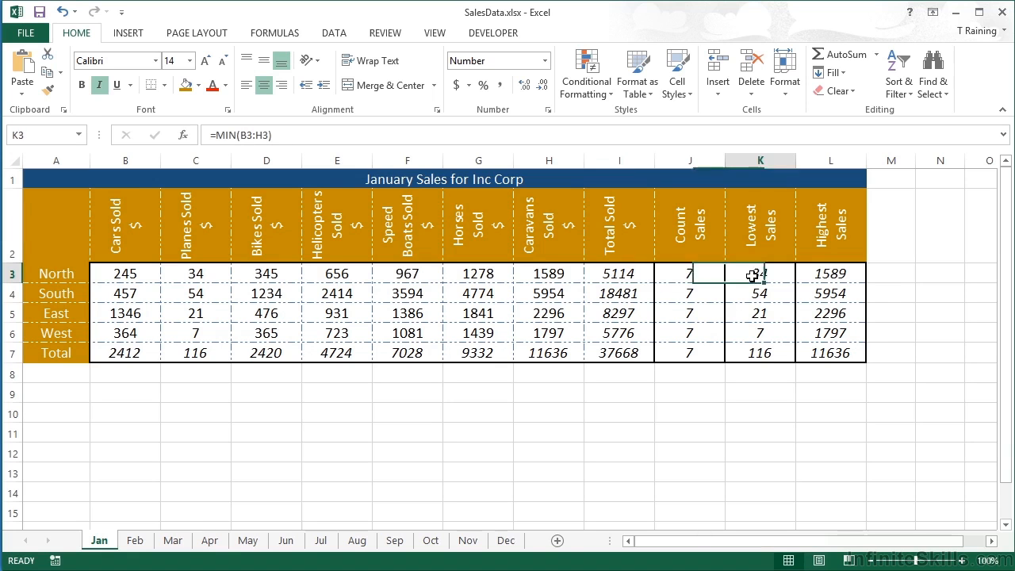
click(820, 274)
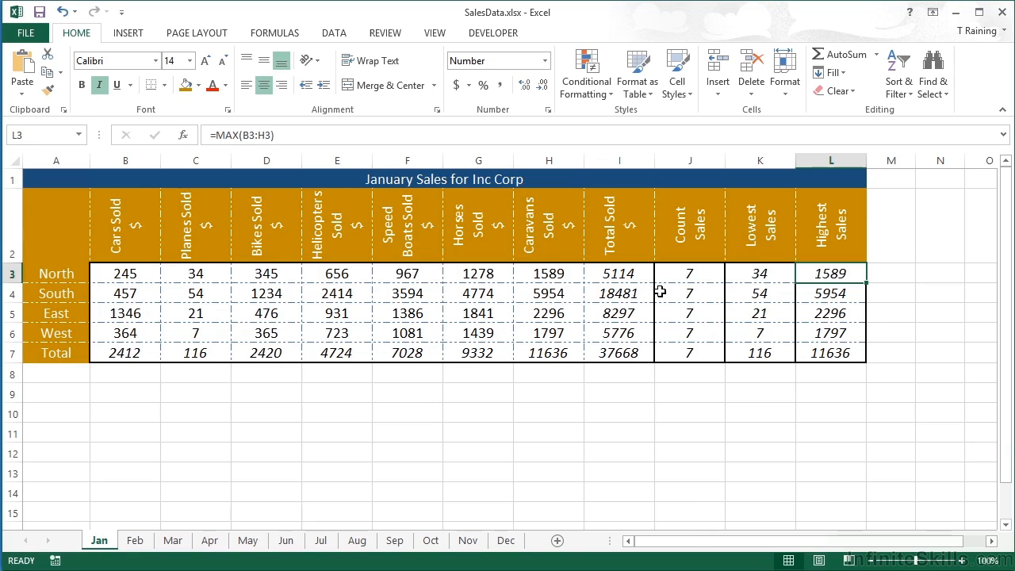
Step: Start a new defined name for North's sales figures in B3:H3 and call it NorthSales
drag(139, 275, 547, 275)
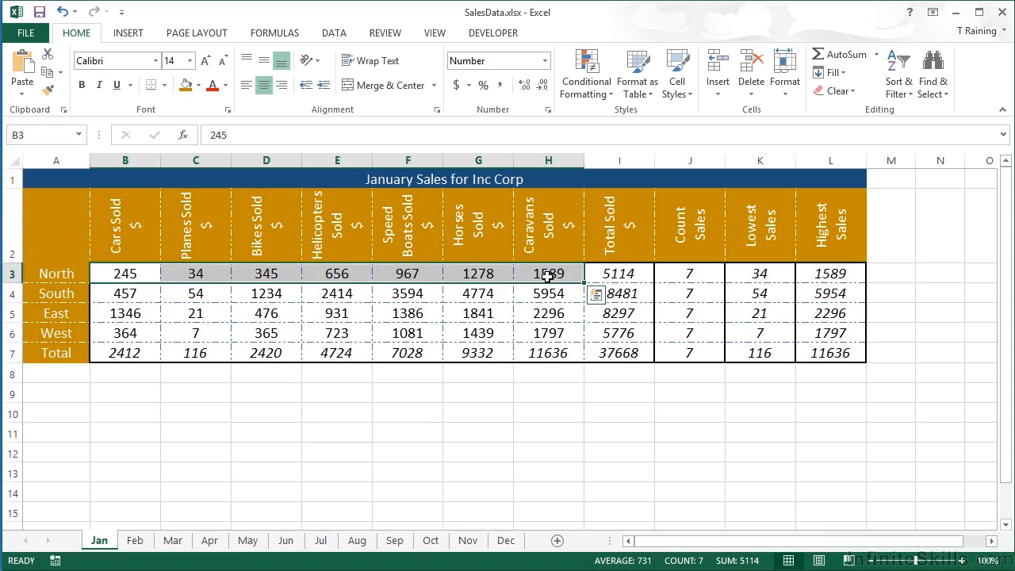
click(277, 34)
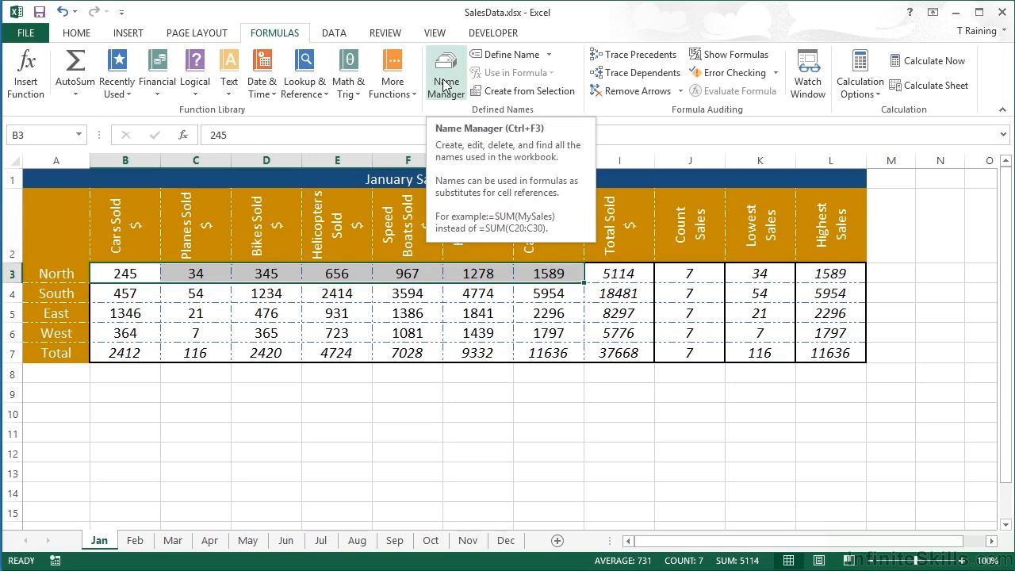
click(547, 55)
click(529, 74)
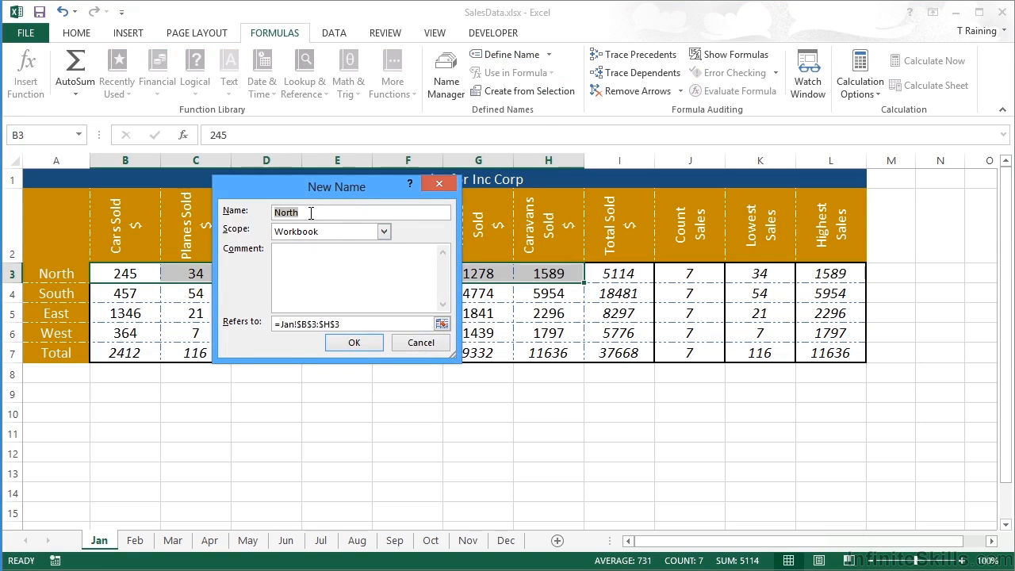
drag(307, 188, 458, 191)
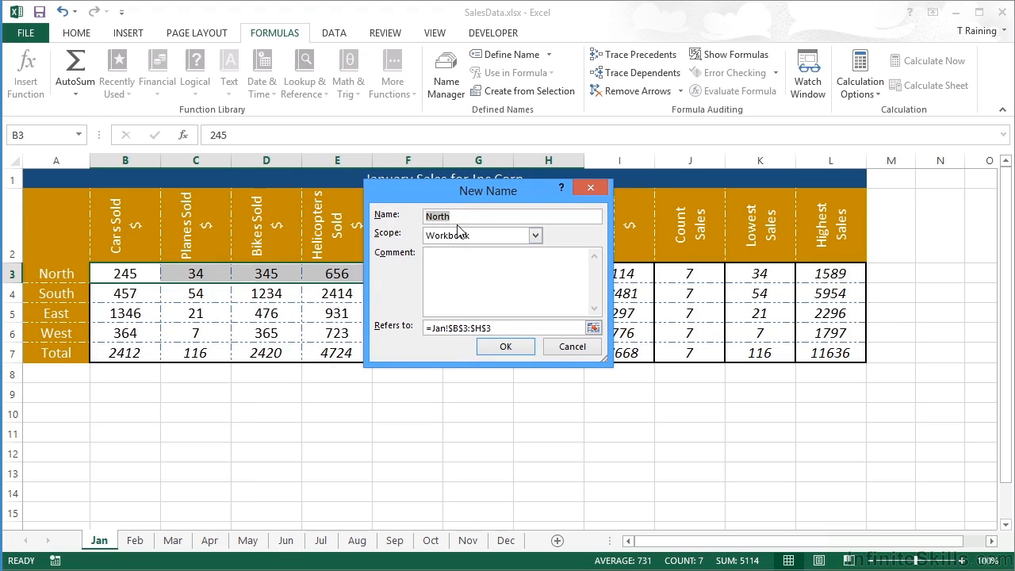
click(458, 220)
text(Sa)
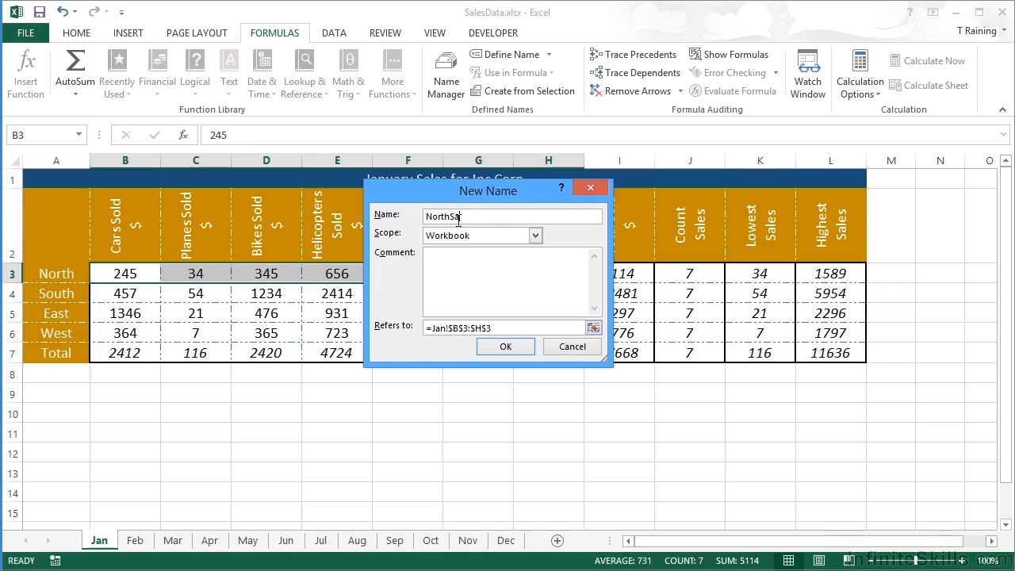
text(les)
Step: Set the new name's scope to Workbook, keep its reference as =Jan!$B$3:$H$3, and create the name
click(536, 236)
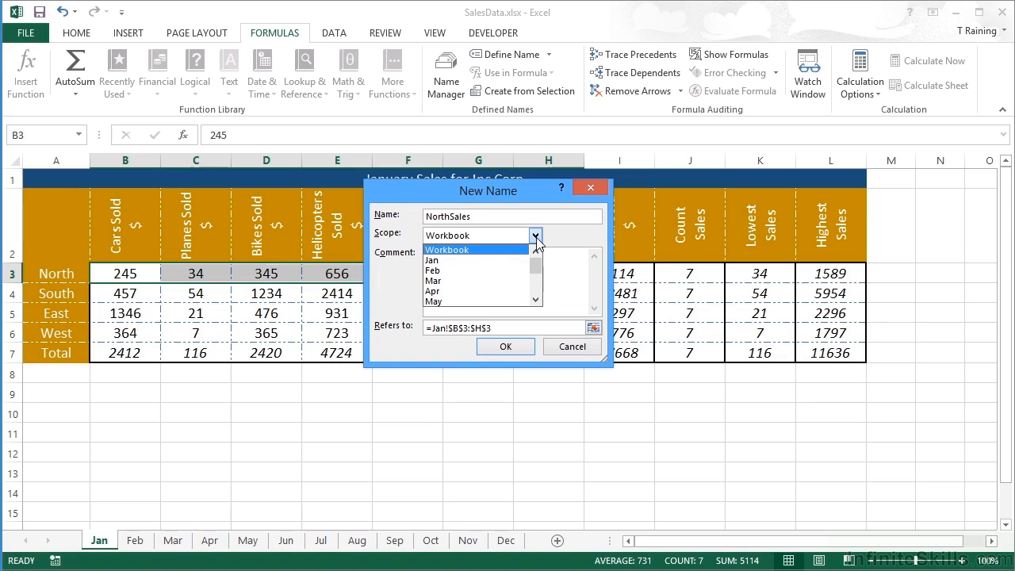
click(441, 261)
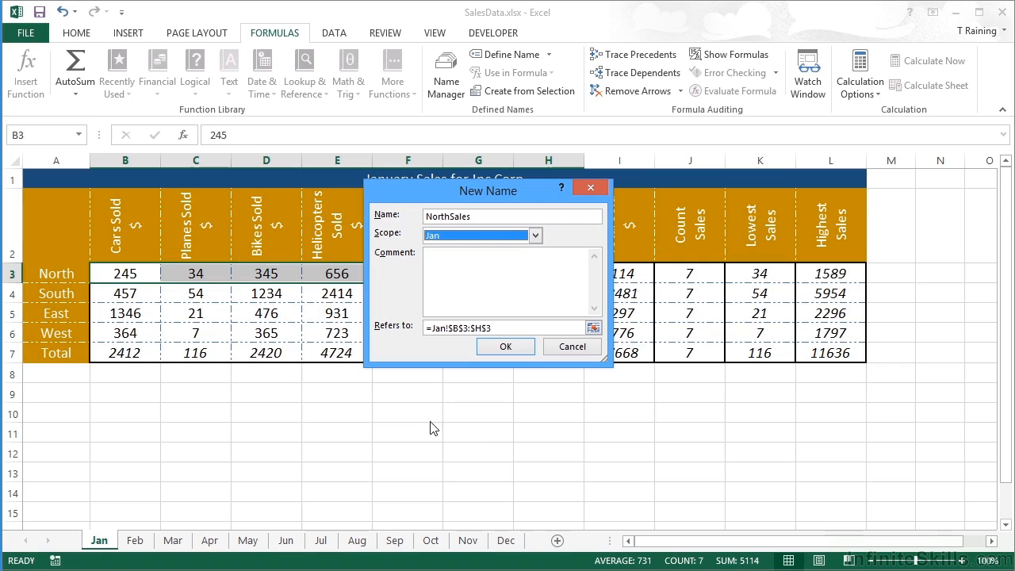
click(536, 237)
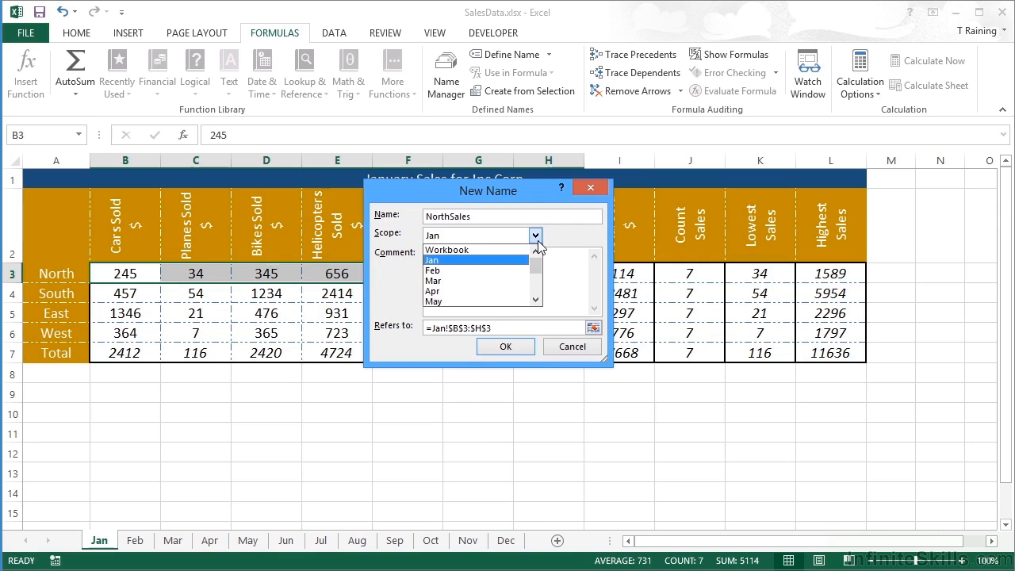
click(458, 250)
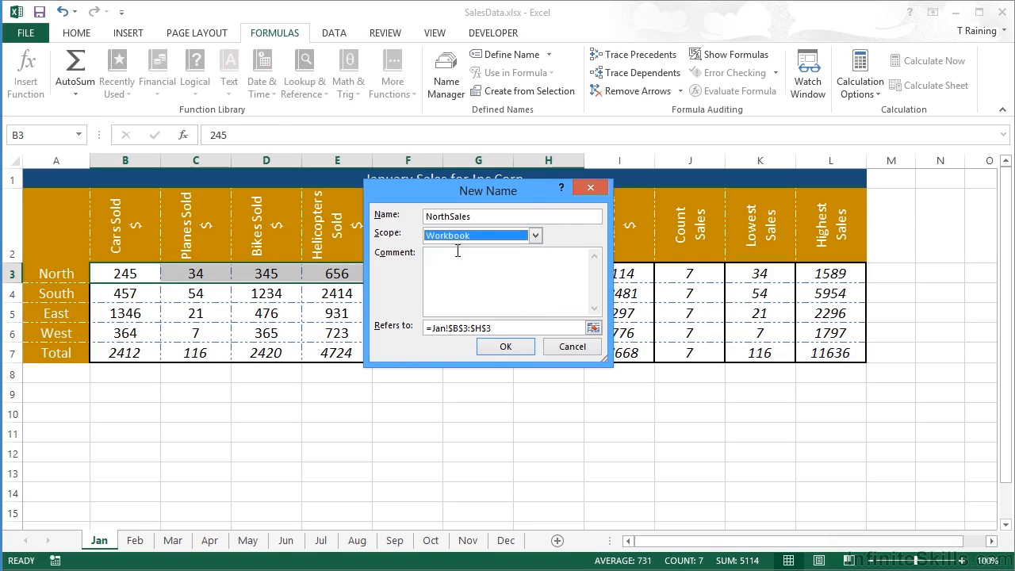
click(449, 257)
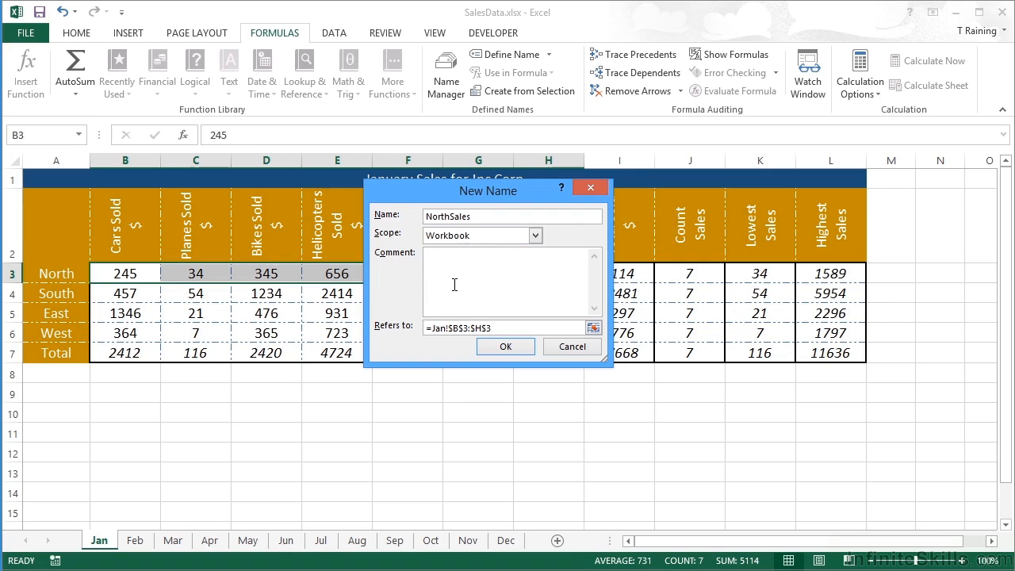
click(489, 328)
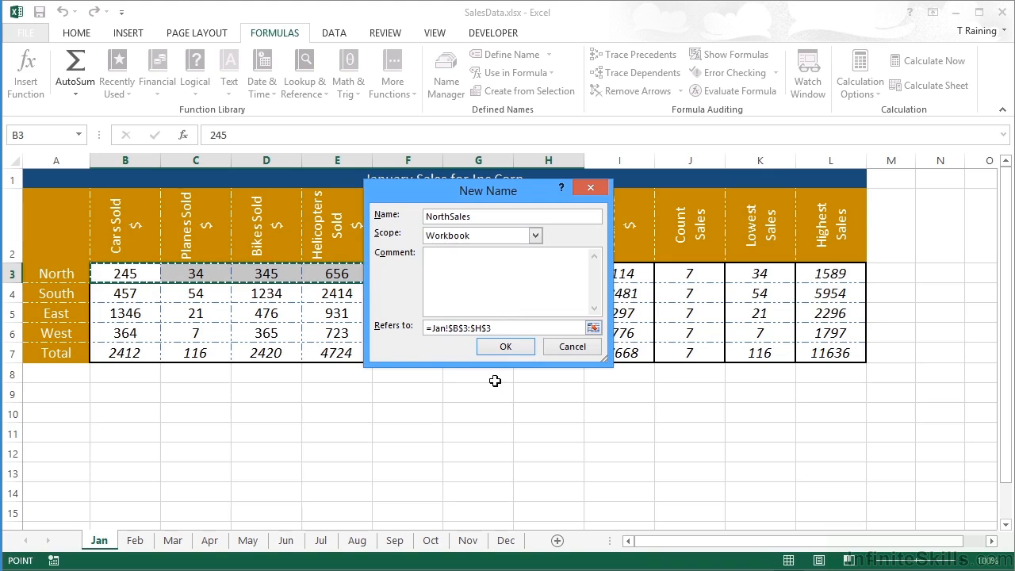
click(511, 359)
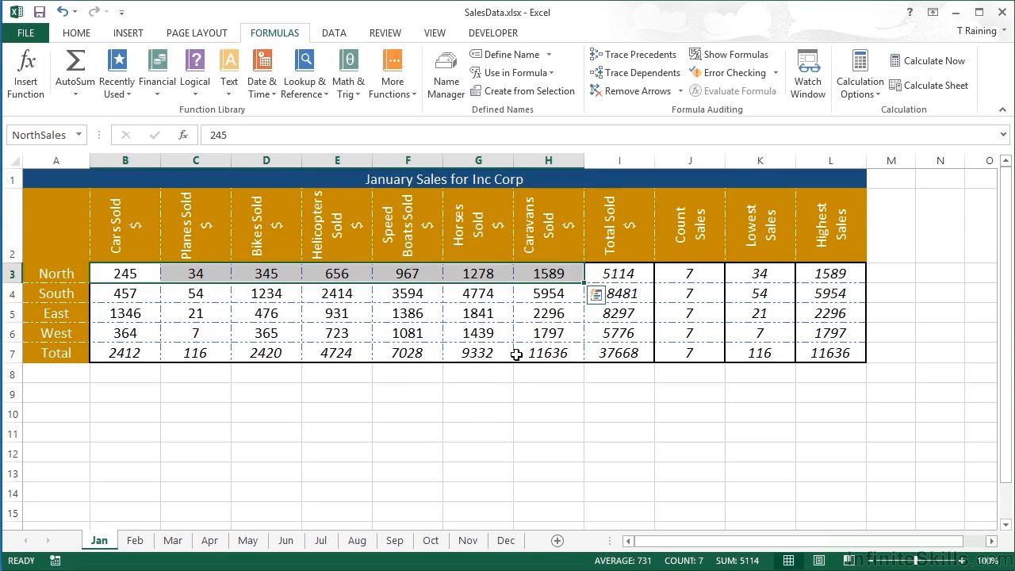
Step: Replace North's total formula in I3 with =SUM(NorthSales), using the defined name as the argument
click(630, 275)
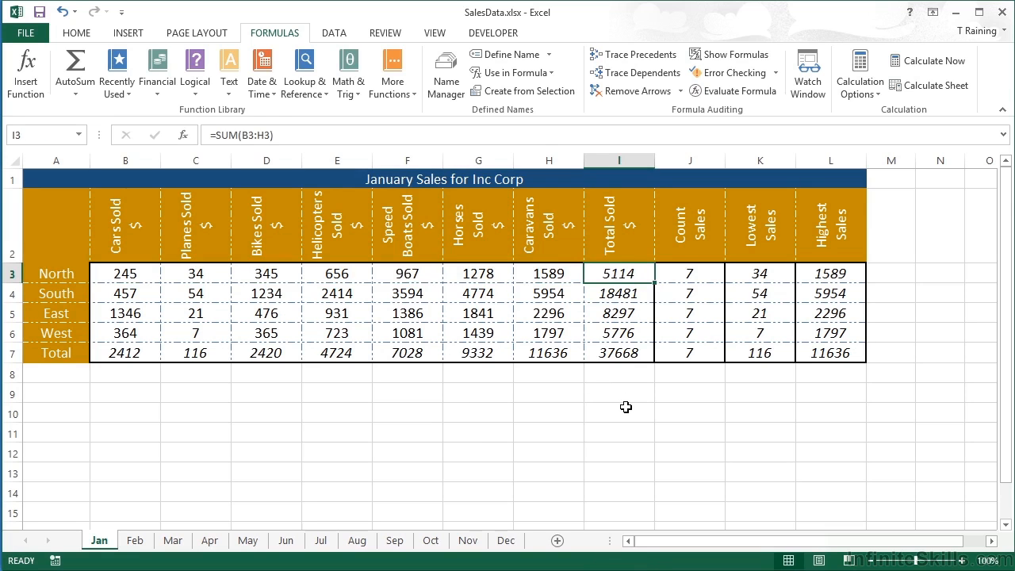
key(BackSpace)
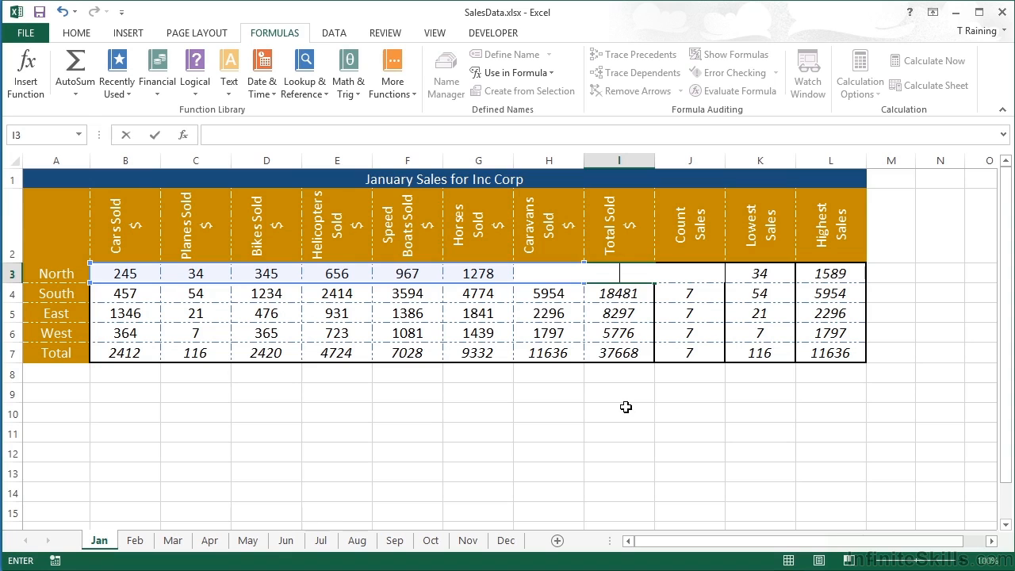
text(=sum()
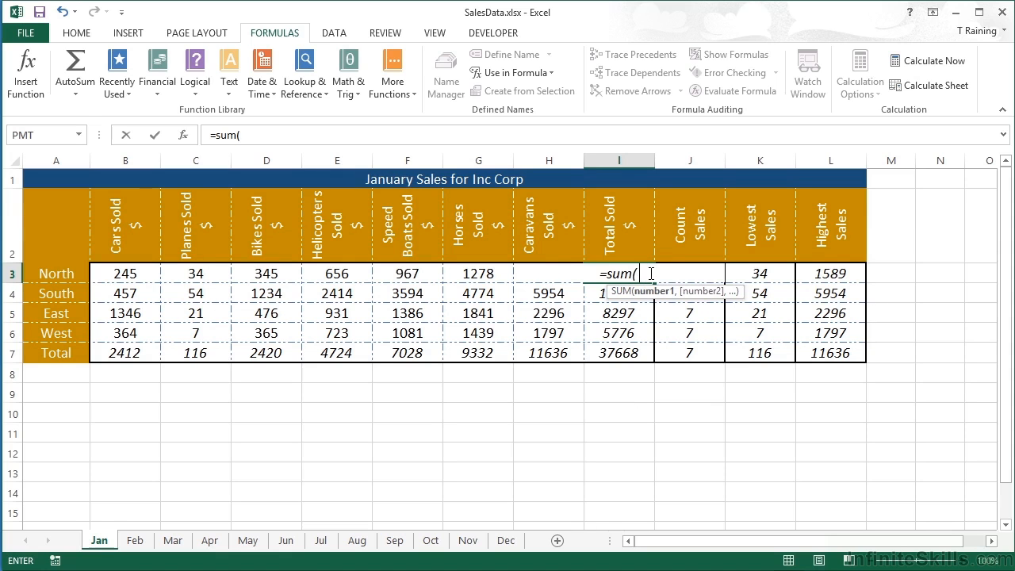
click(553, 79)
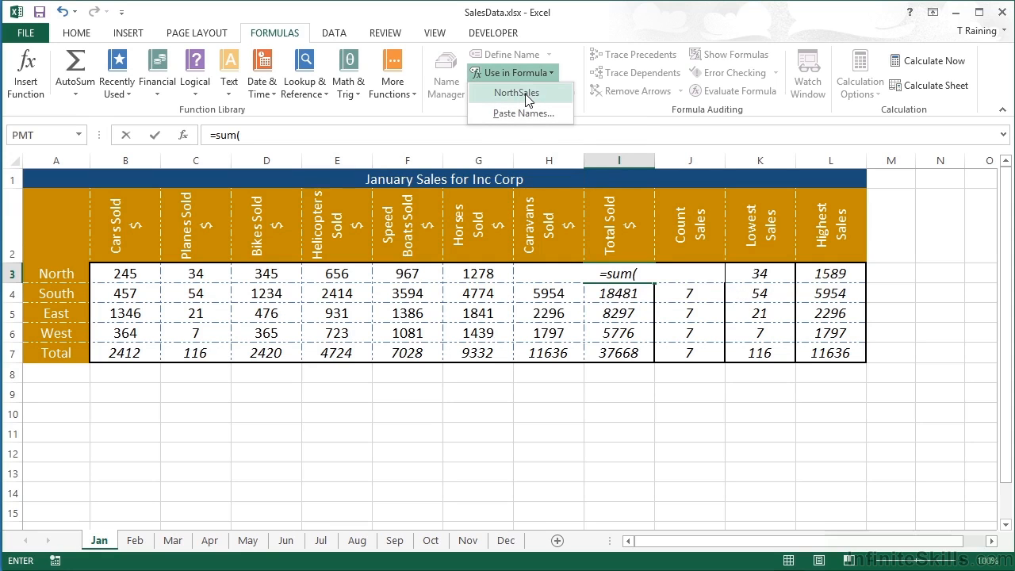
click(525, 94)
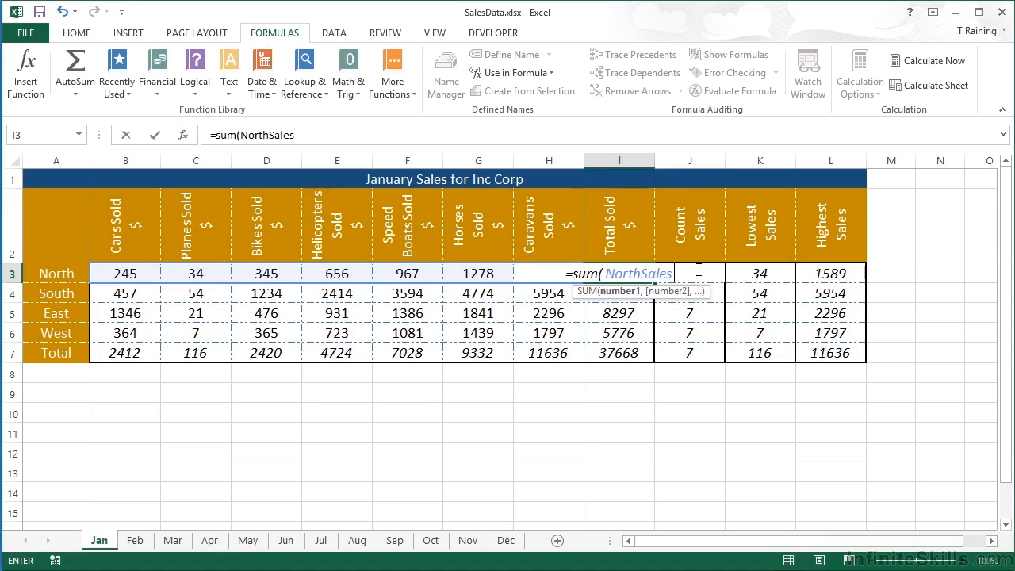
key(Return)
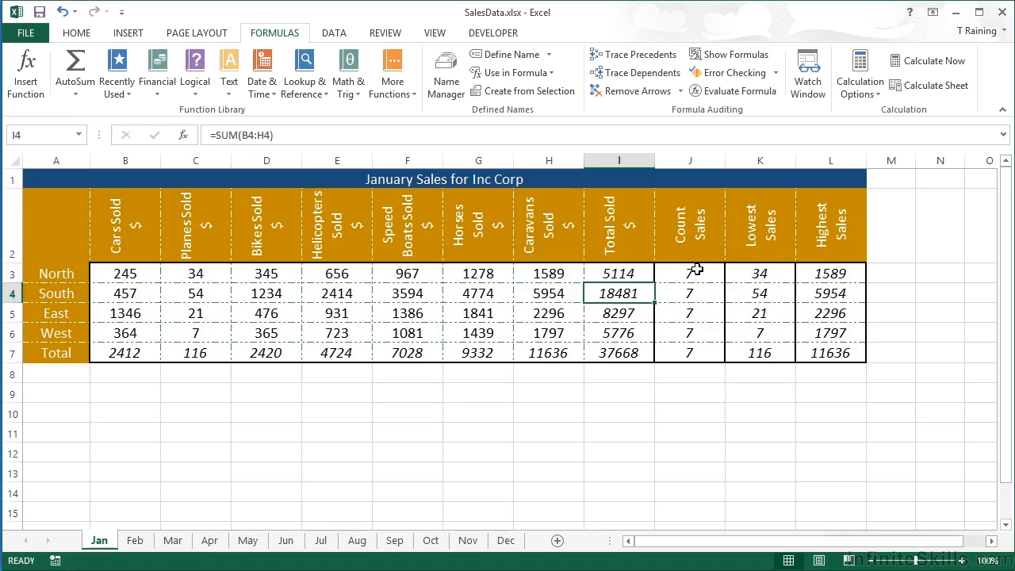
key(Up)
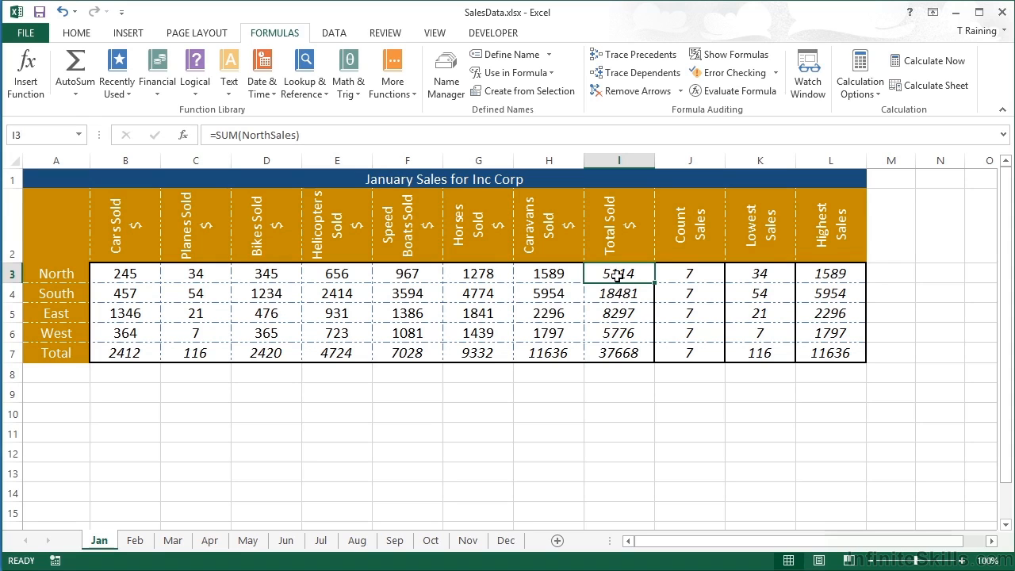
Step: Add a new worksheet and enter =SUM(NorthSales) in its cell A1
click(556, 539)
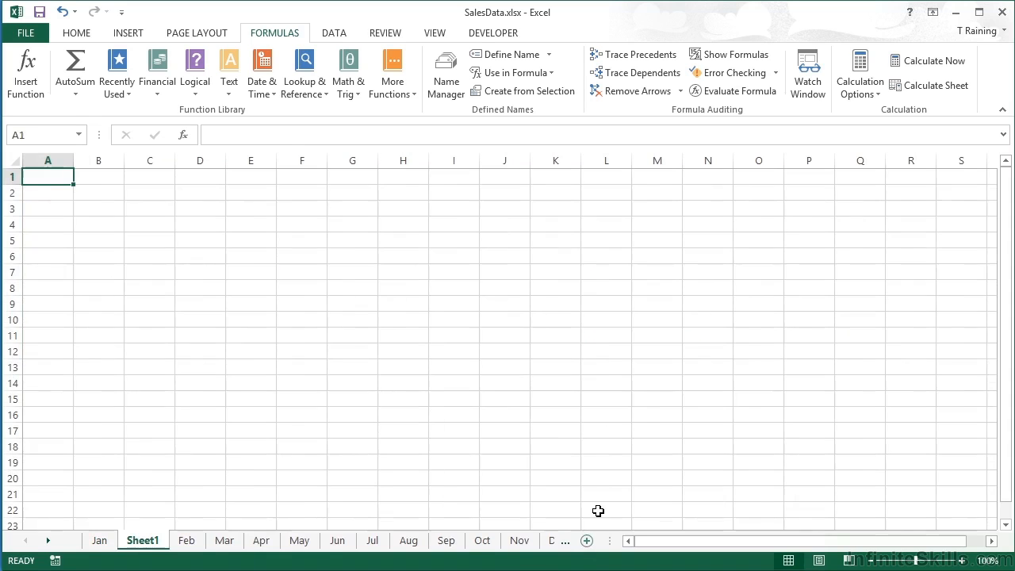
text(=)
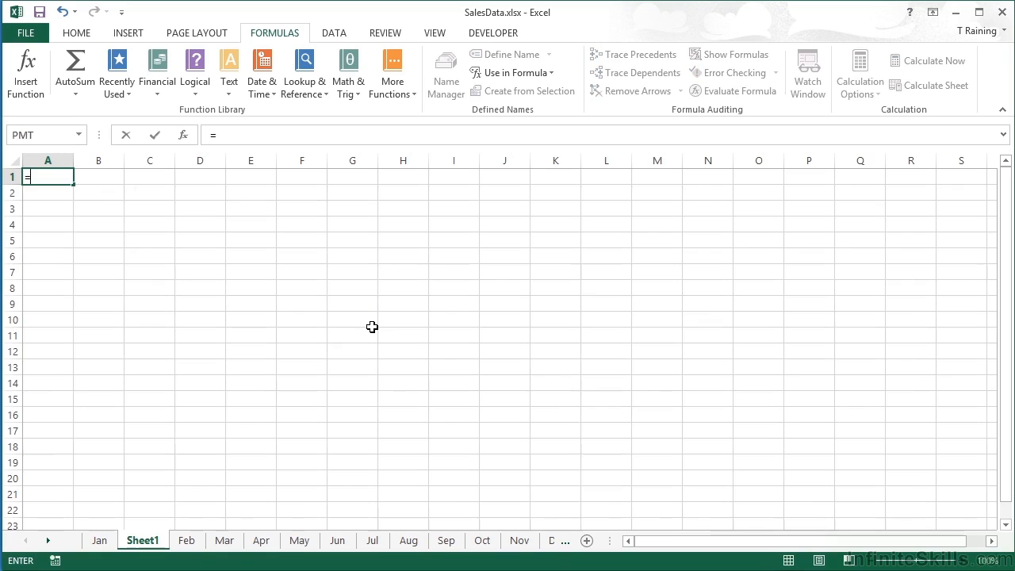
text(sum()
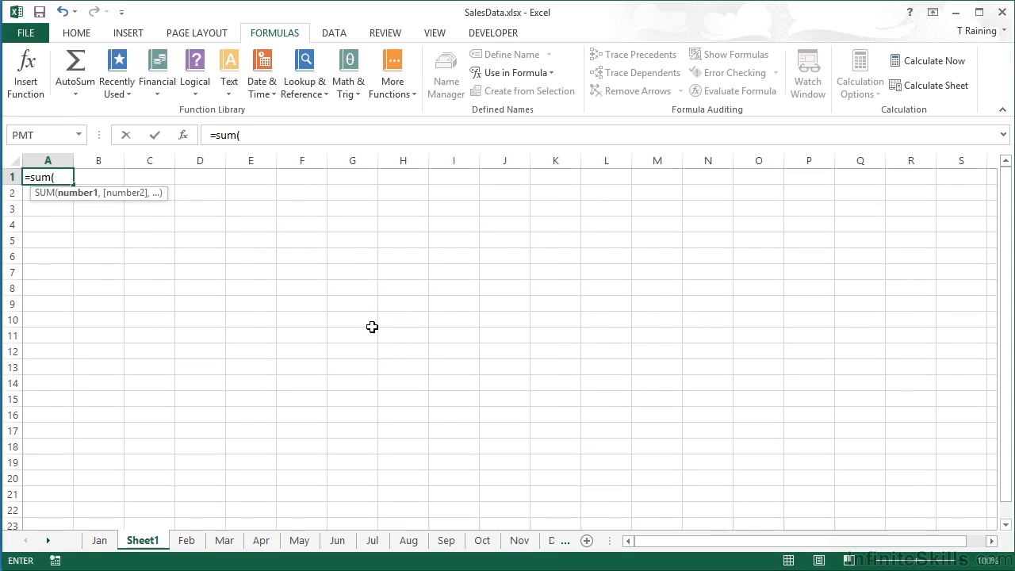
text(north)
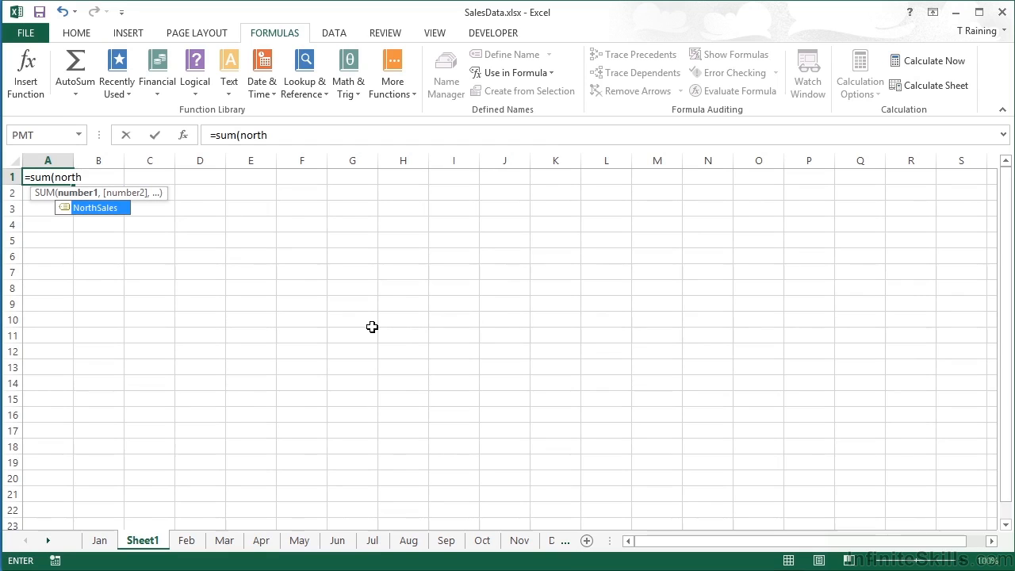
key(BackSpace)
key(BackSpace)
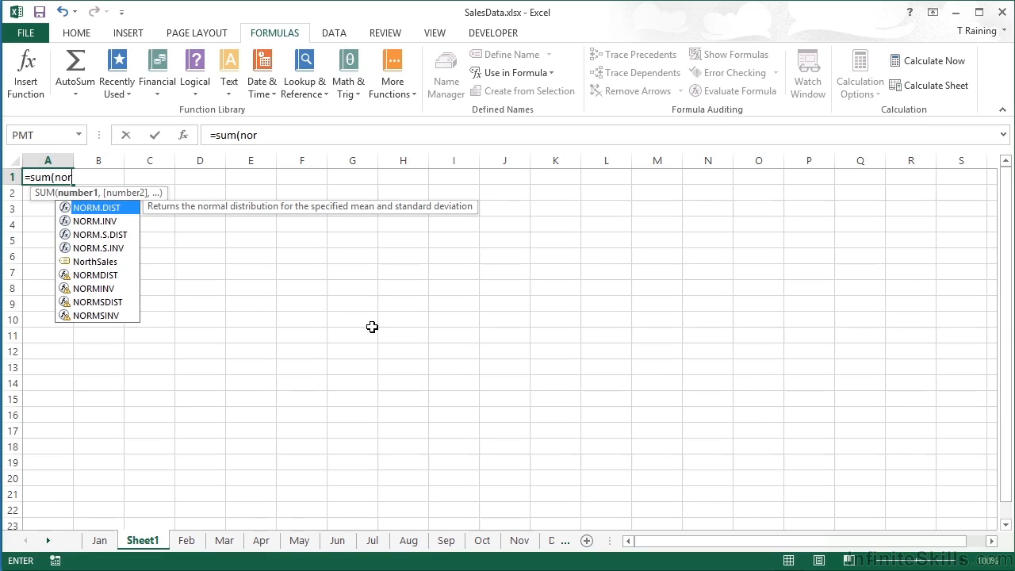
double_click(85, 263)
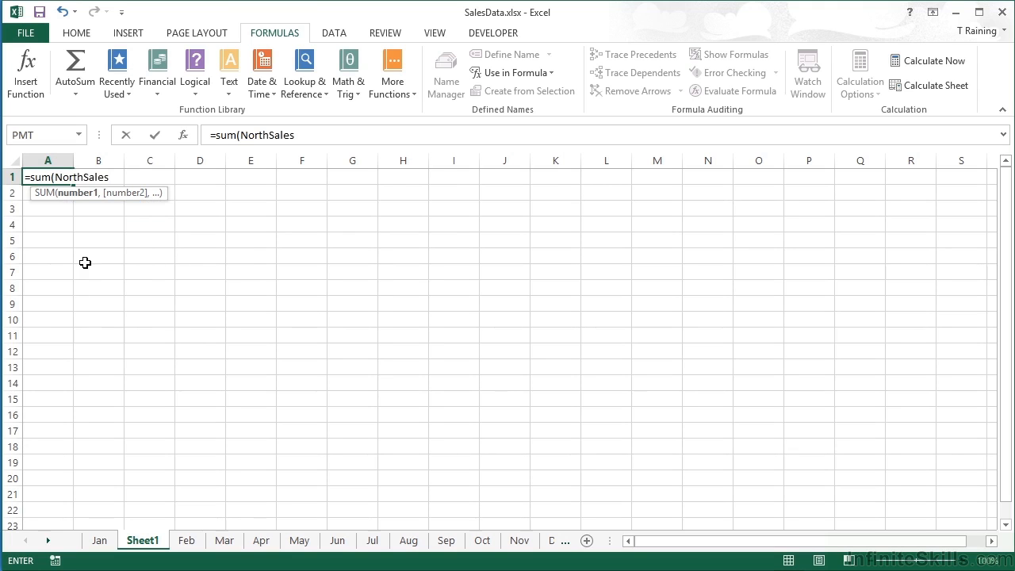
key(Return)
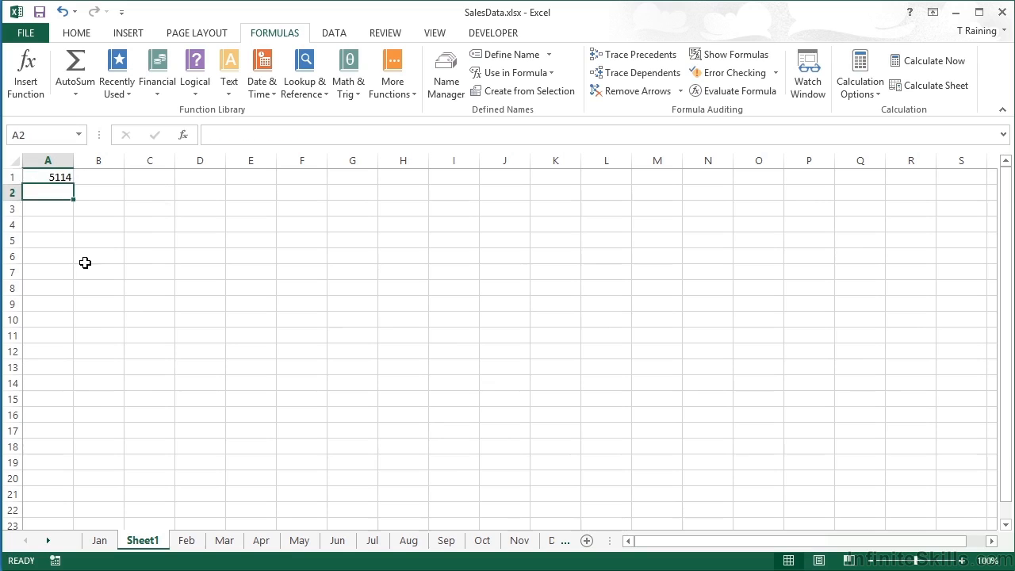
key(Up)
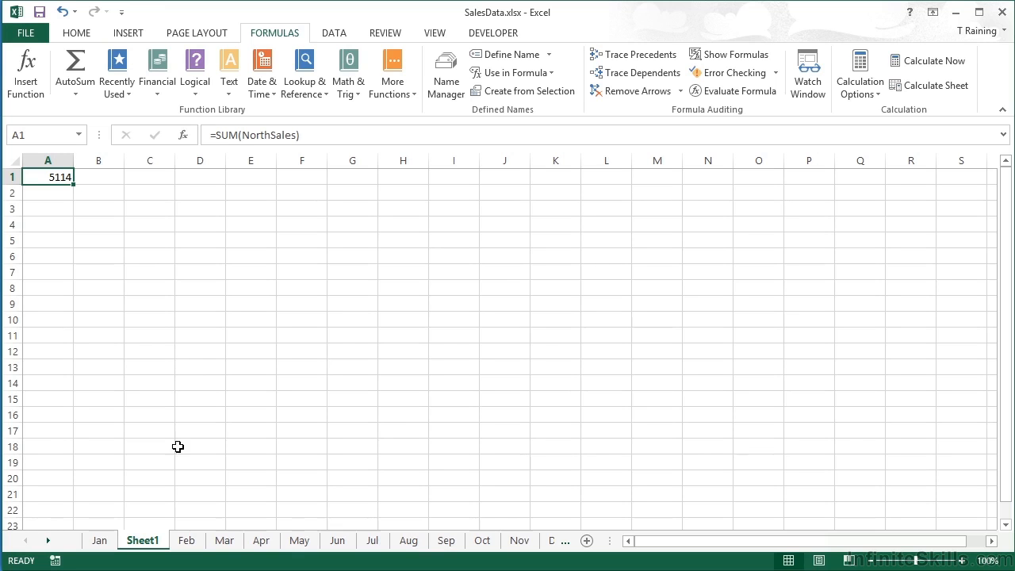
Step: On the Jan sheet, select South's sales figures in B4:H4 and delete the defined name NorthSales from the workbook
click(100, 542)
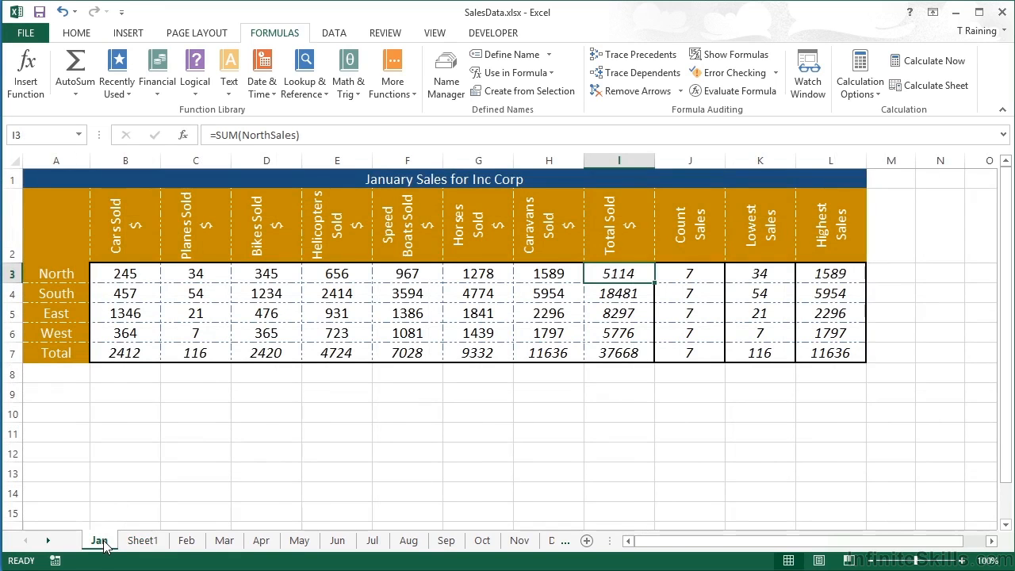
drag(132, 296, 547, 287)
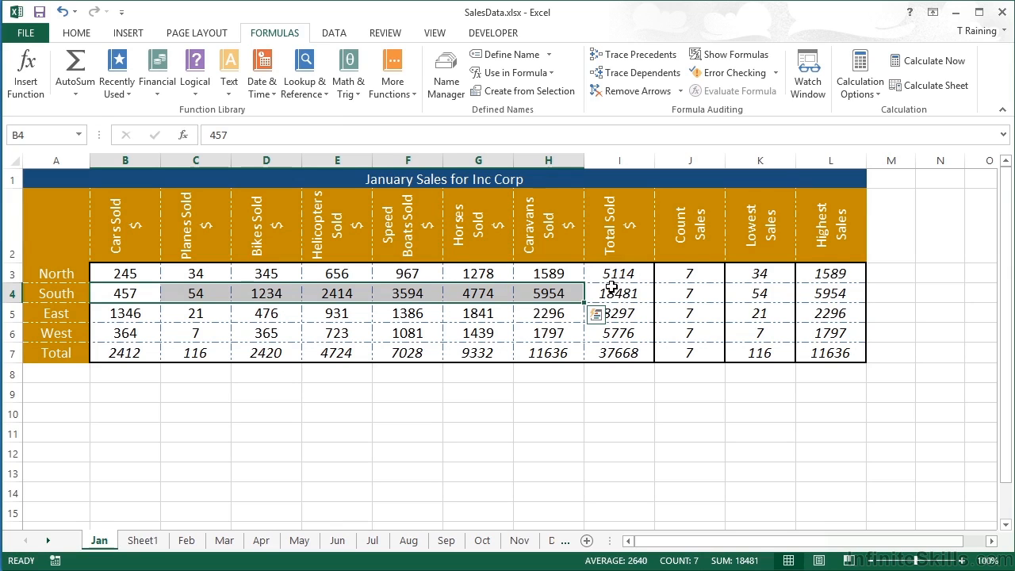
click(448, 79)
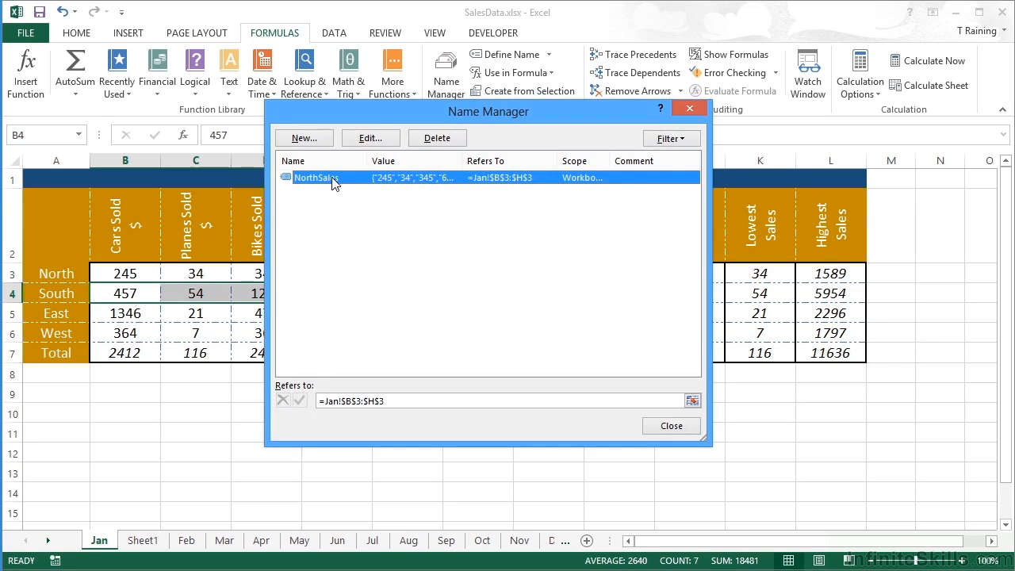
click(424, 143)
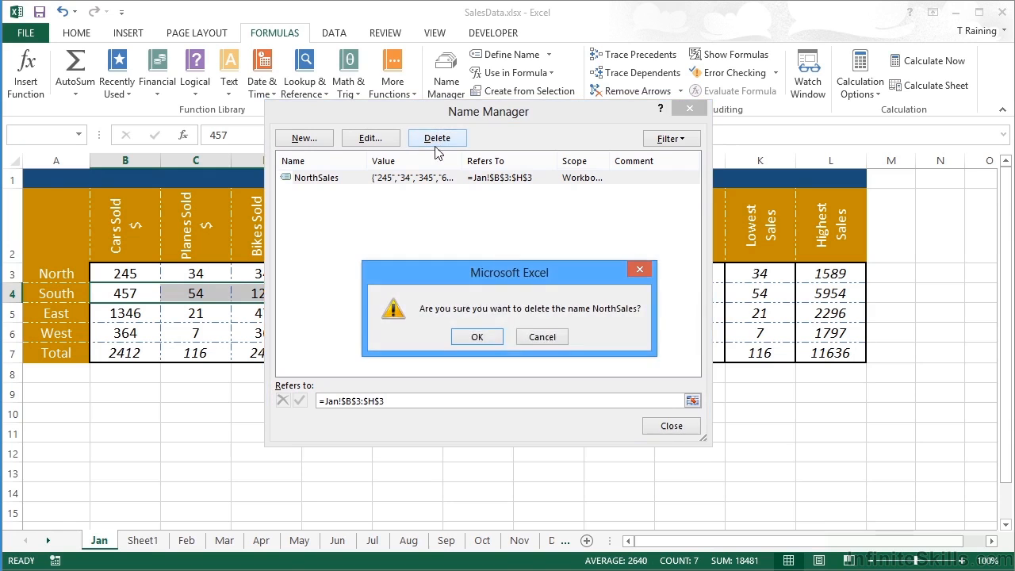
click(486, 337)
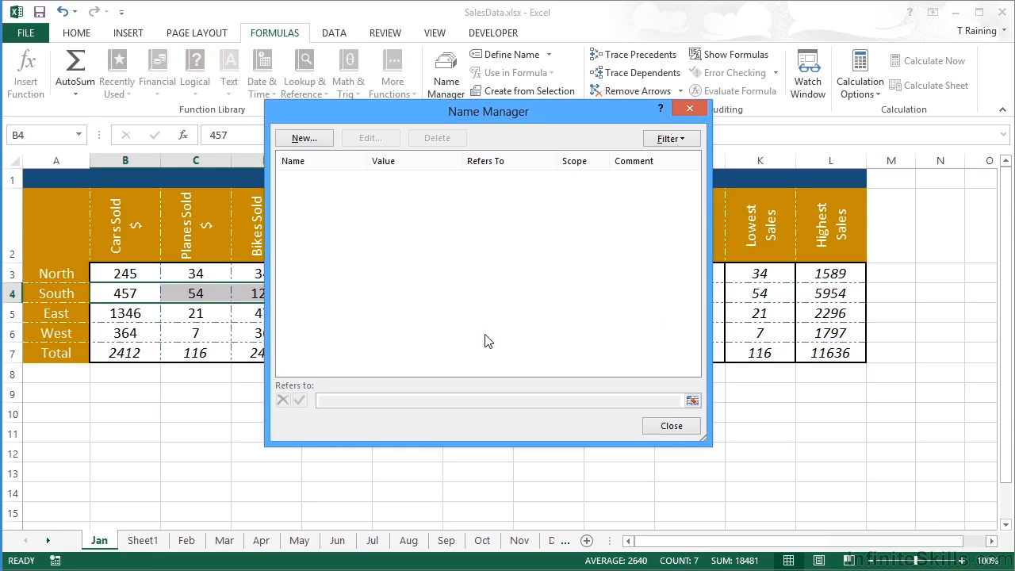
click(668, 428)
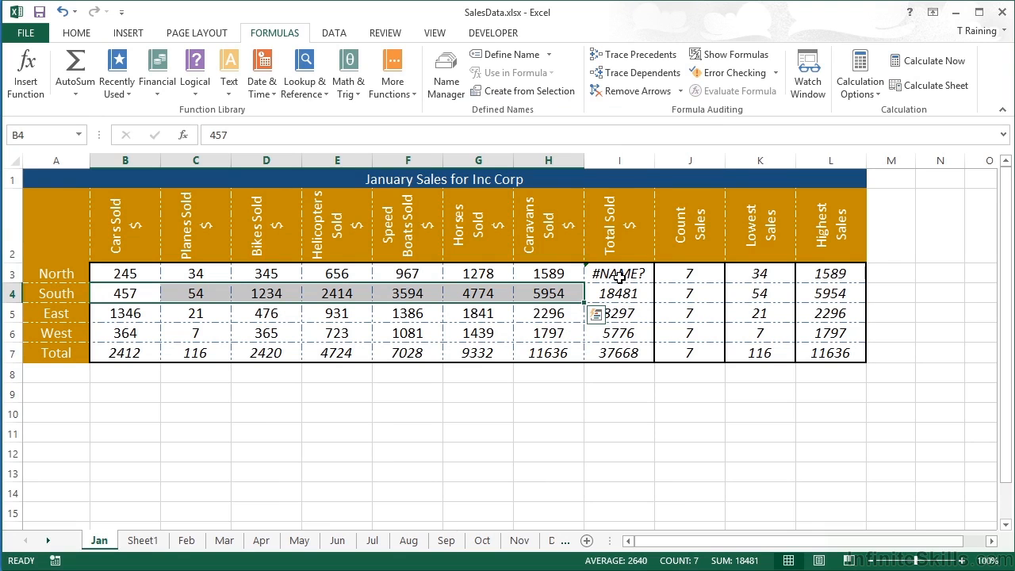
Step: Replace North's broken total in I3 by filling South's total formula up from I4, without formatting
click(617, 274)
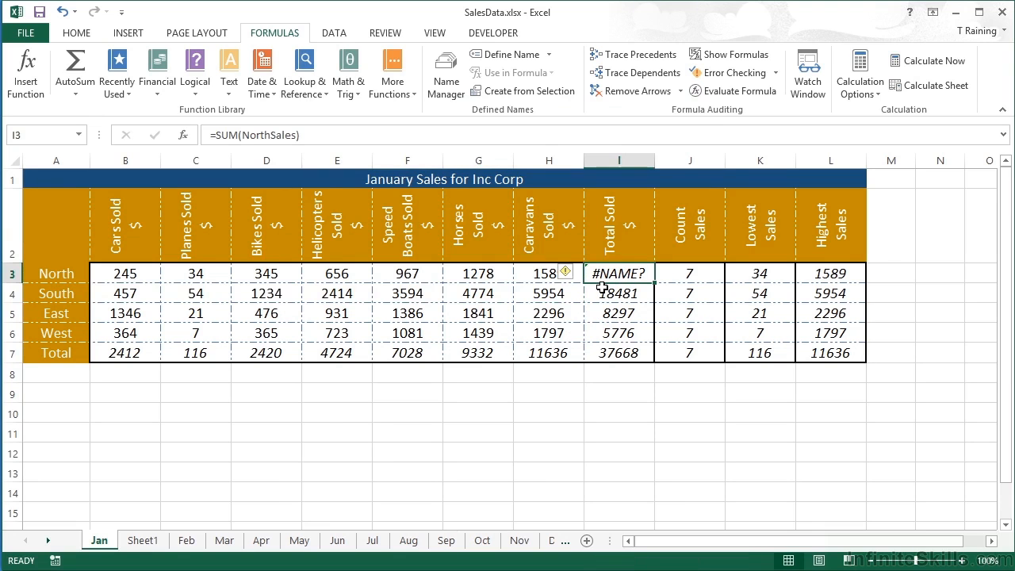
click(643, 295)
drag(653, 303, 652, 273)
click(664, 312)
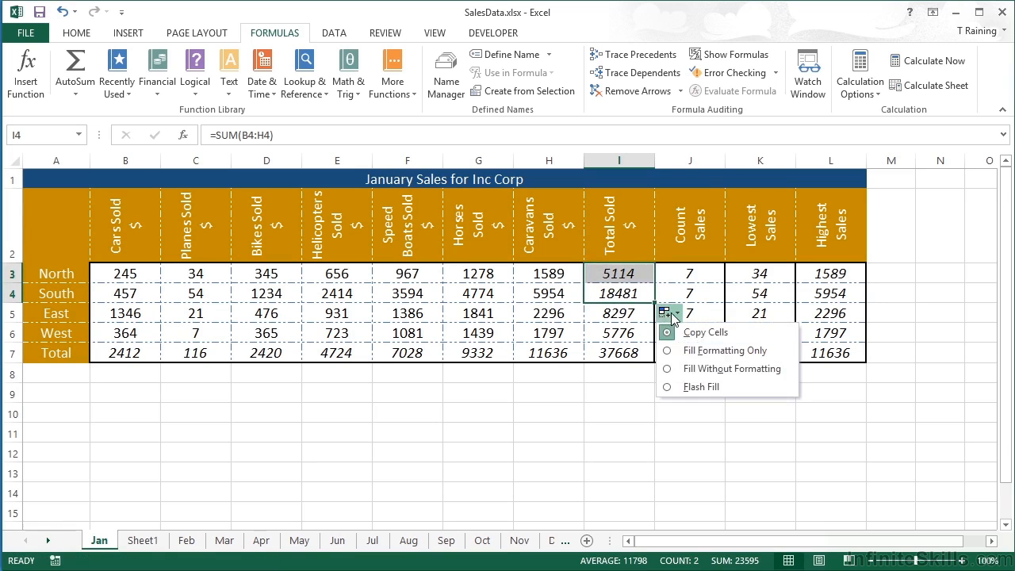
click(729, 369)
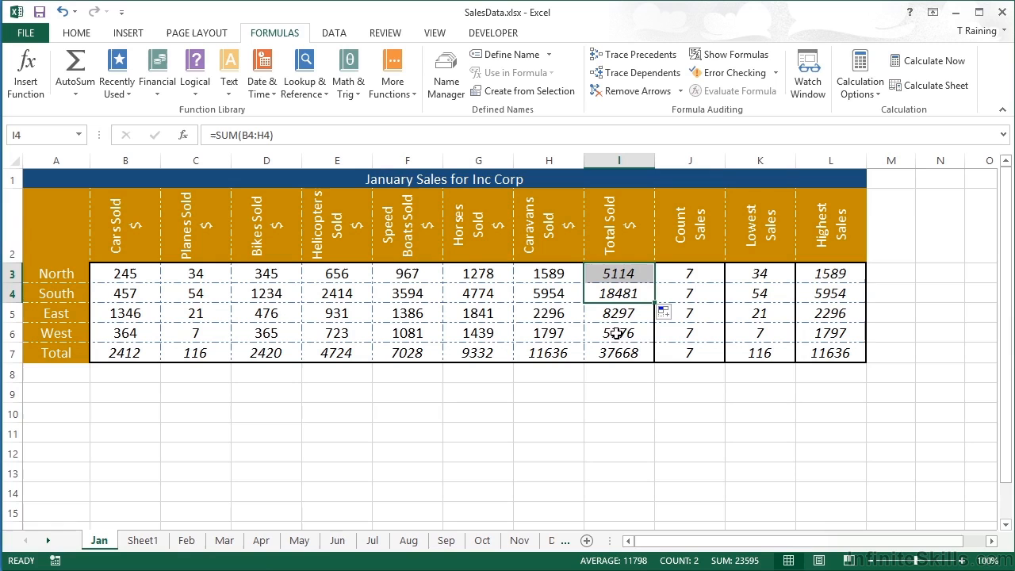
Step: Create names for the sales table A2:H6 from its top row and left column labels
click(168, 274)
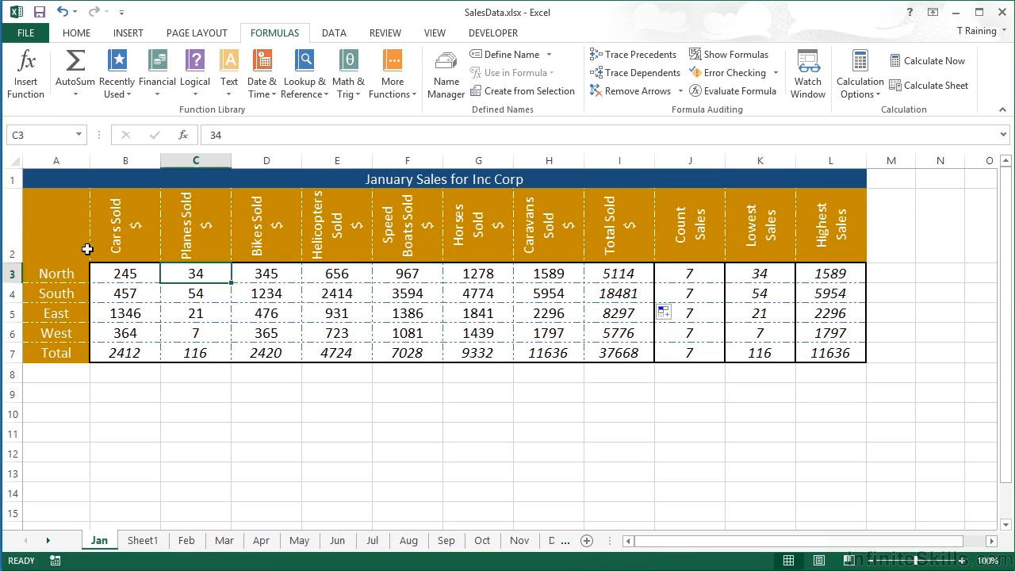
drag(78, 246, 536, 335)
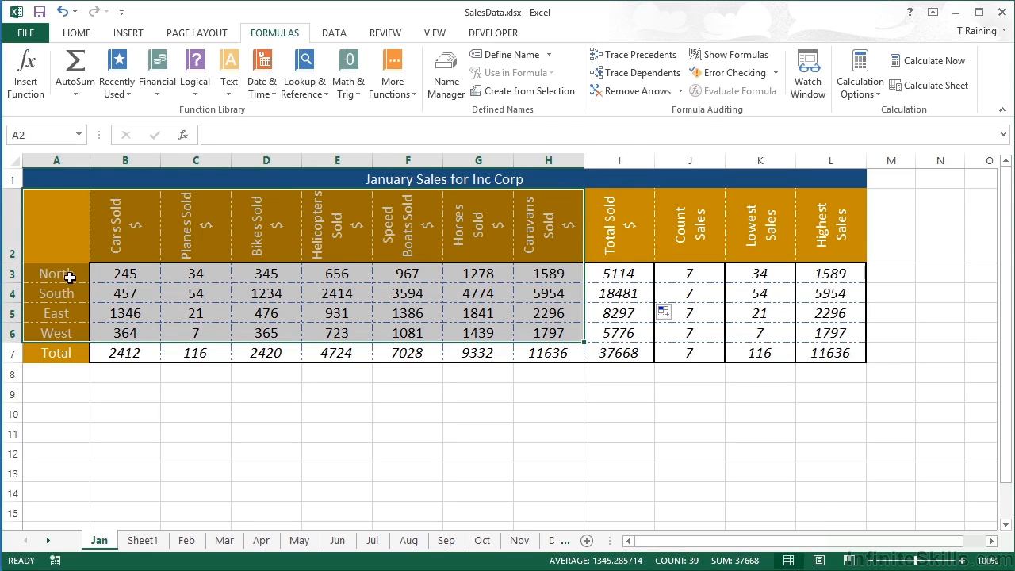
click(524, 94)
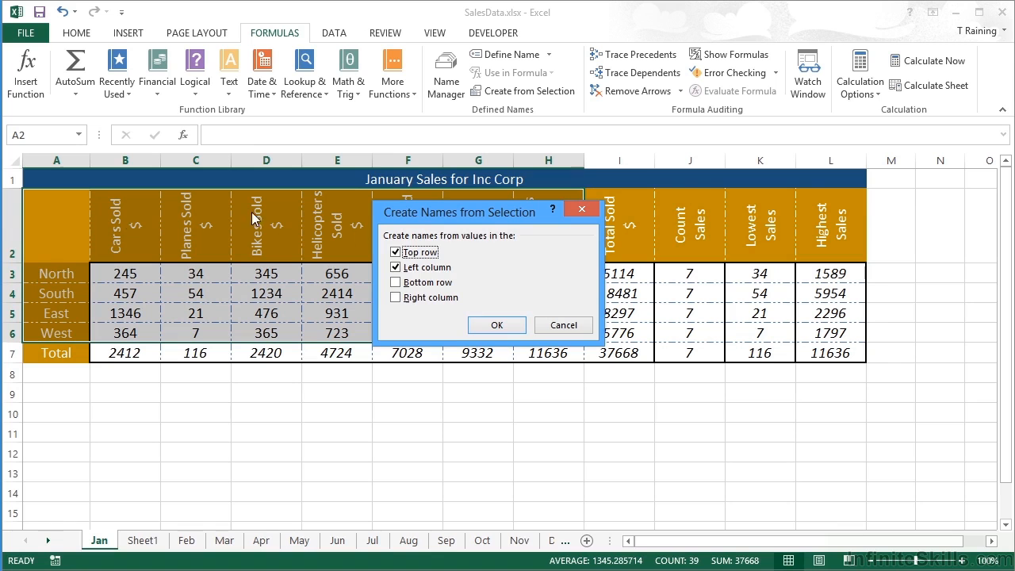
click(496, 326)
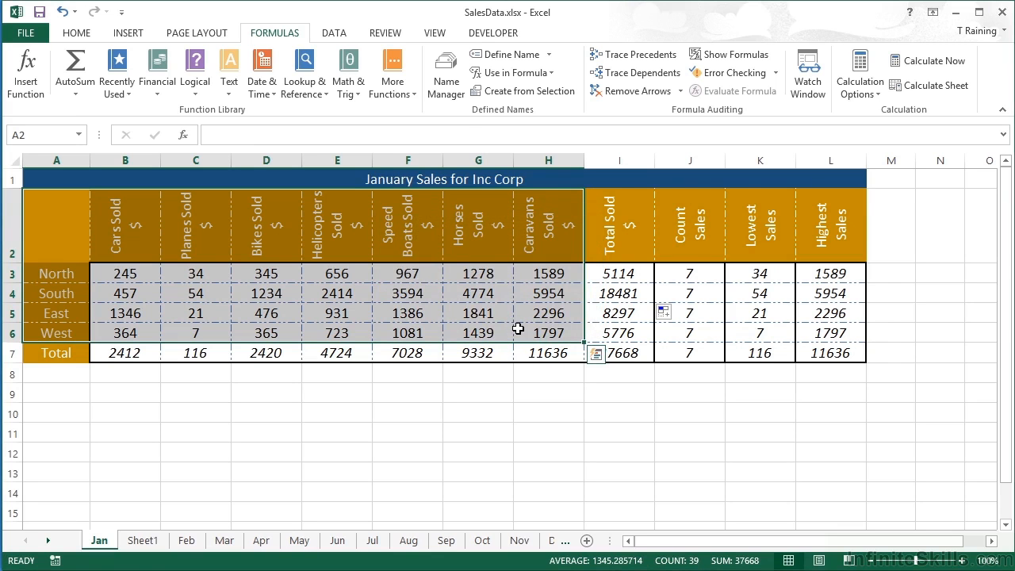
Step: Examine the cell references of the region and product names created from the sales table
click(446, 75)
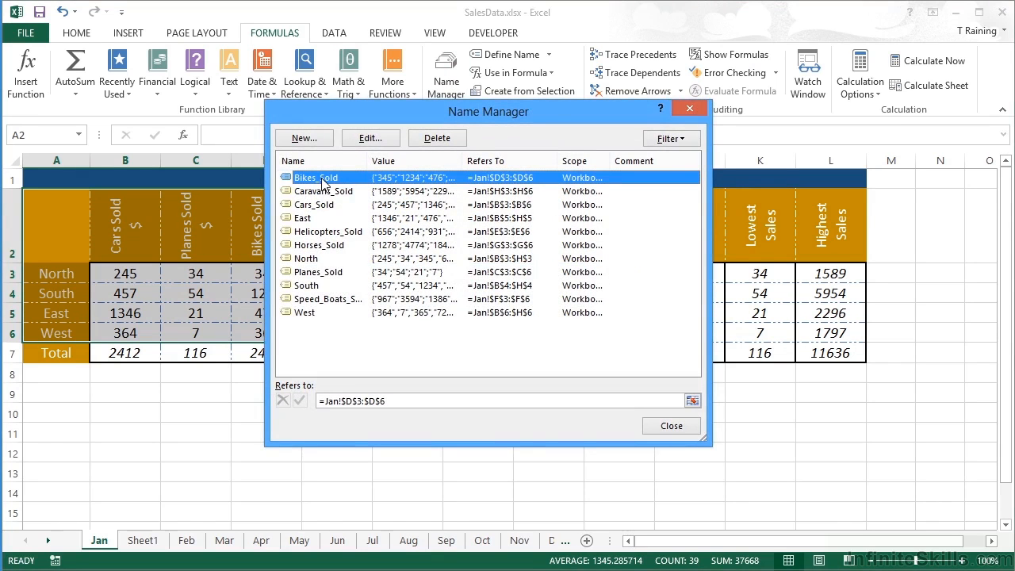
click(316, 219)
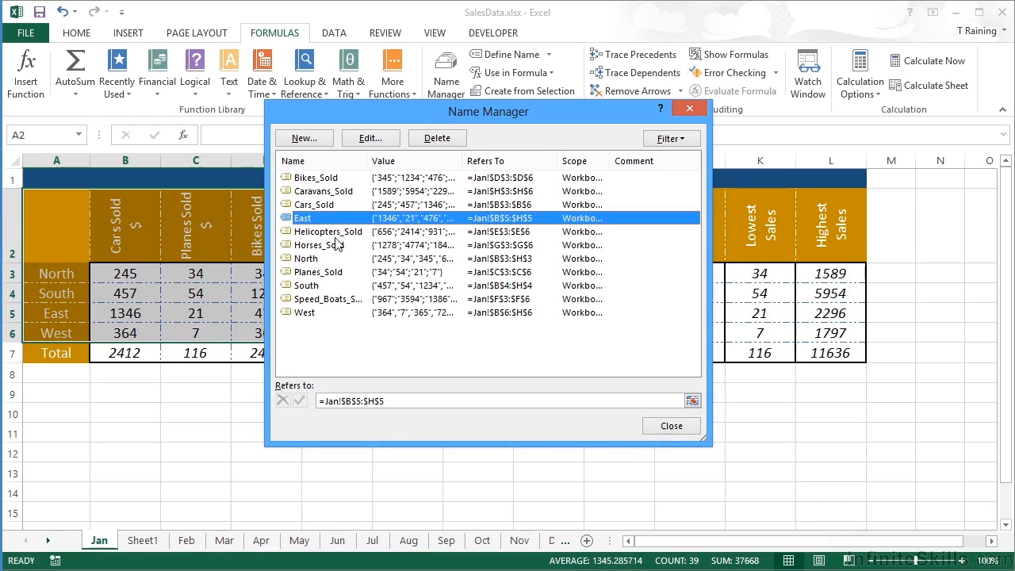
click(315, 259)
click(321, 285)
click(309, 313)
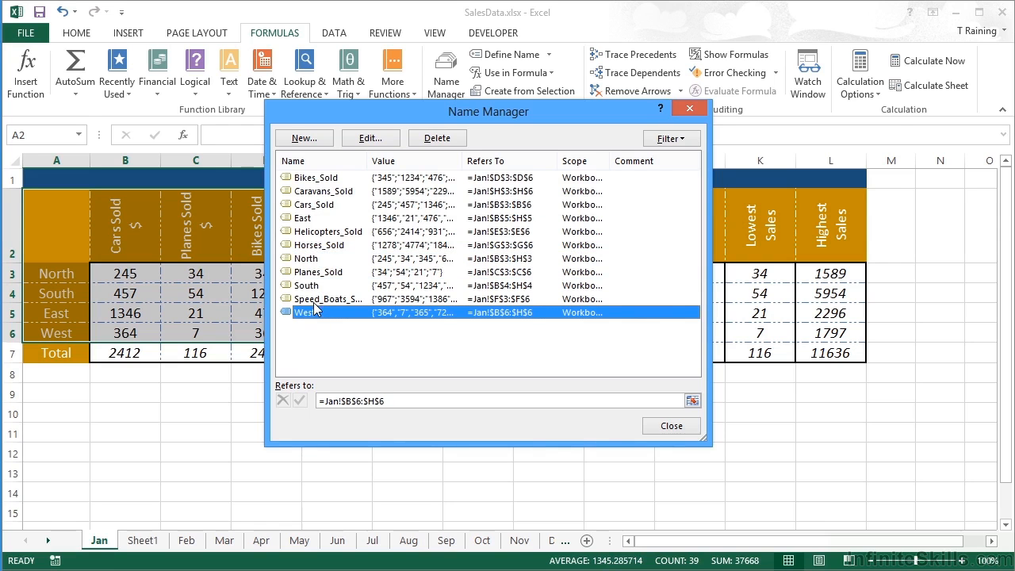
click(315, 299)
click(317, 272)
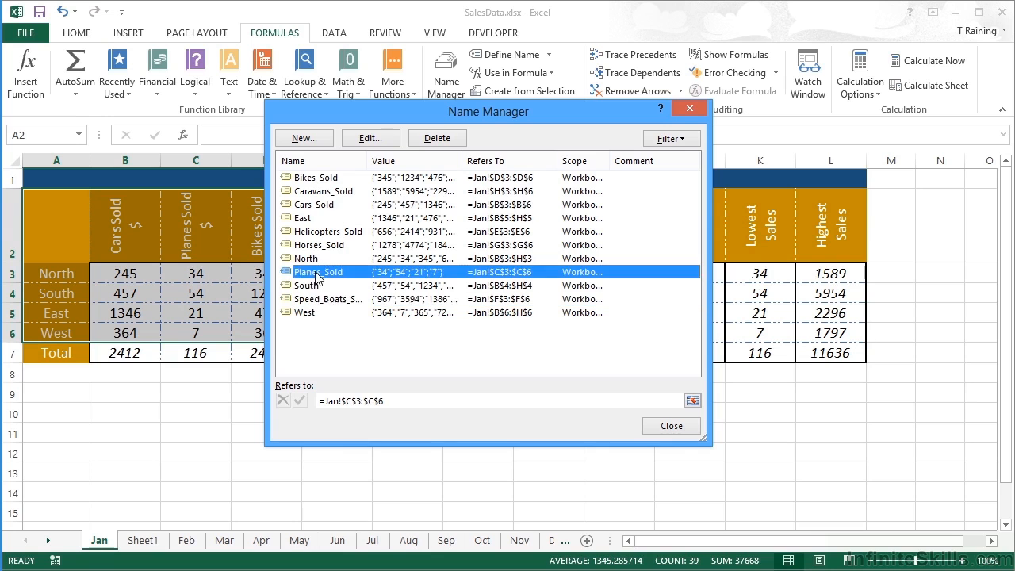
click(318, 246)
click(318, 232)
click(317, 204)
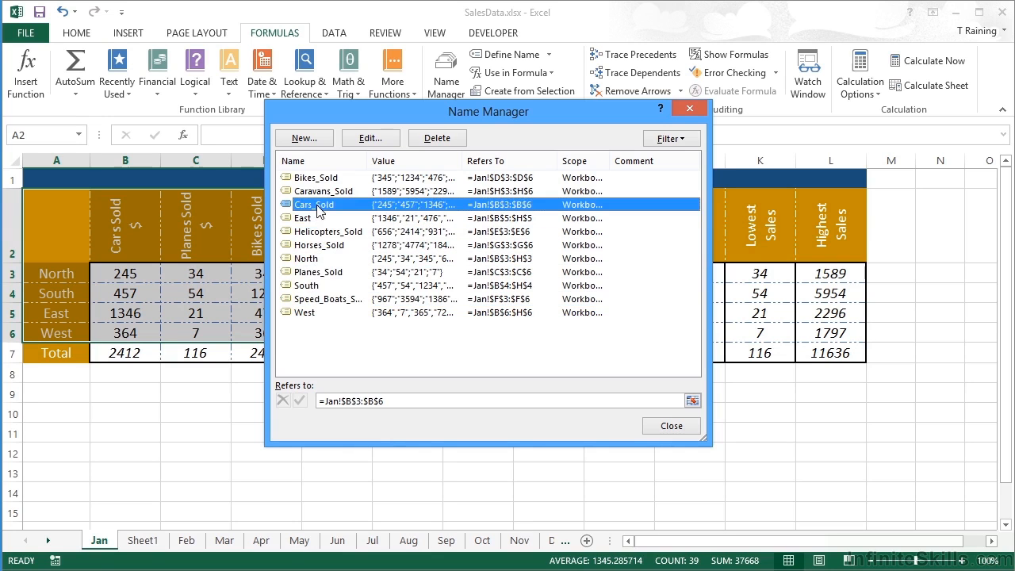
click(318, 192)
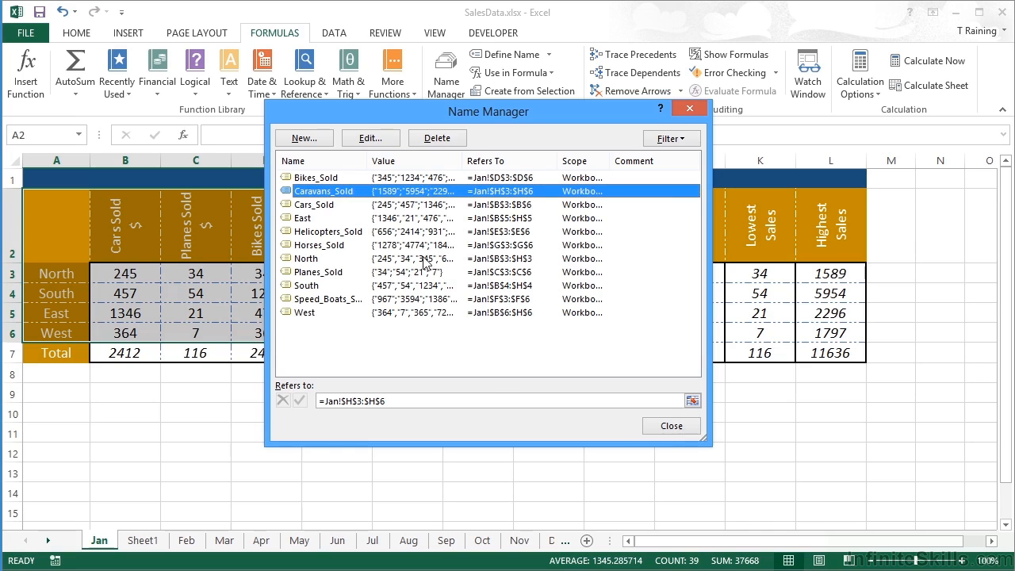
click(671, 426)
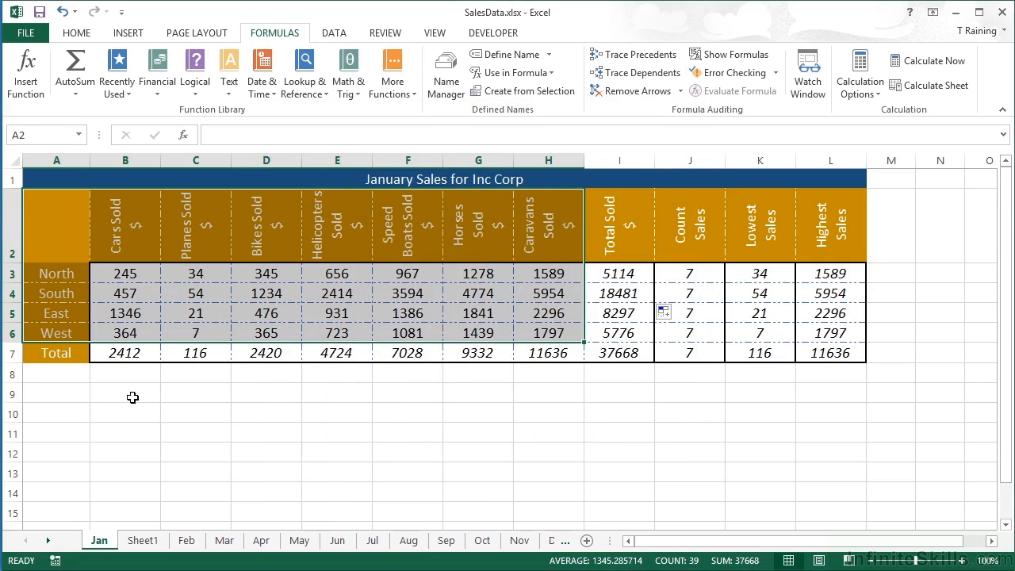
Step: Enter an AVERAGE formula in B9 with the defined name Cars_Sold as its argument
click(134, 397)
text(=)
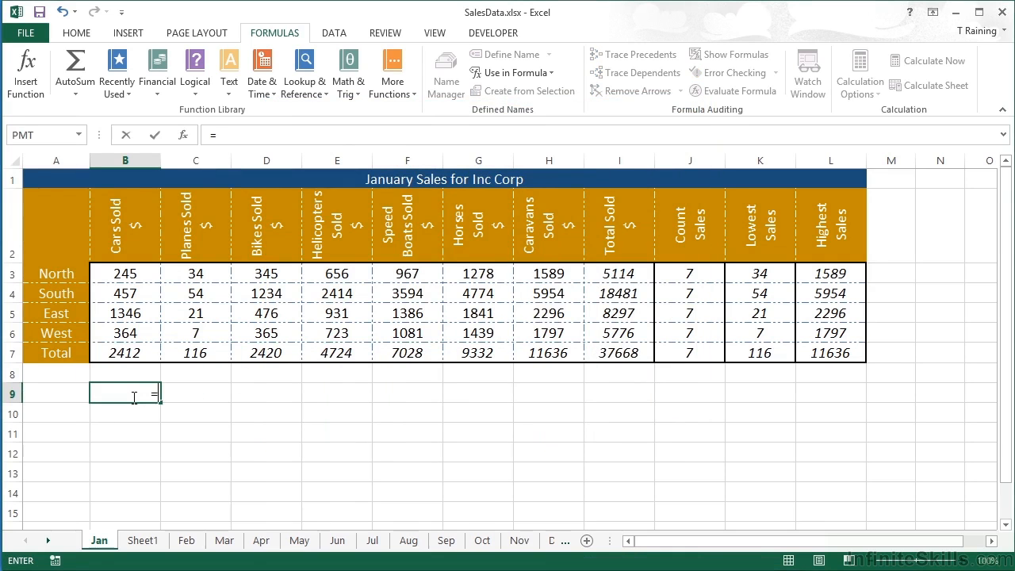
text(average)
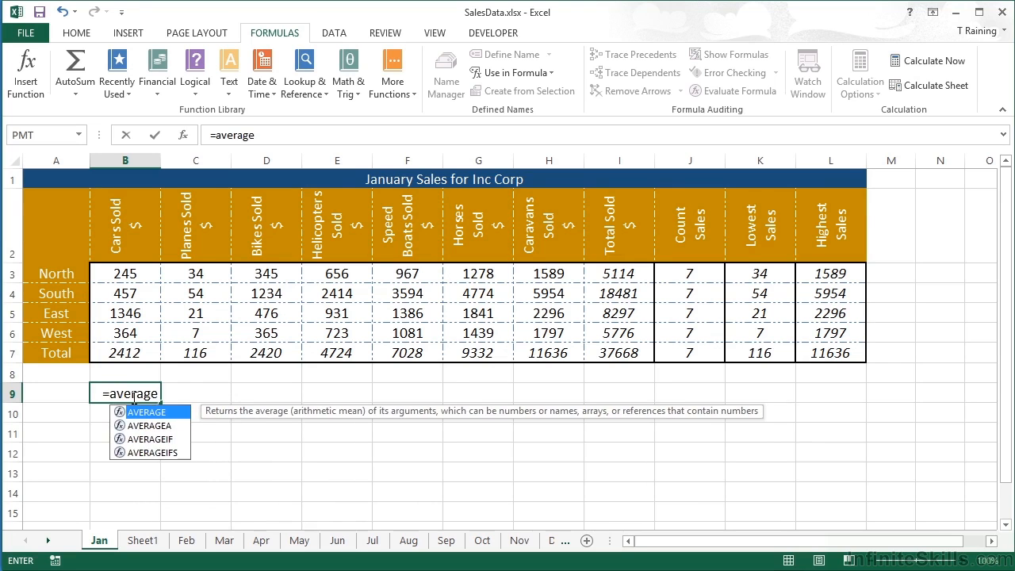
text(()
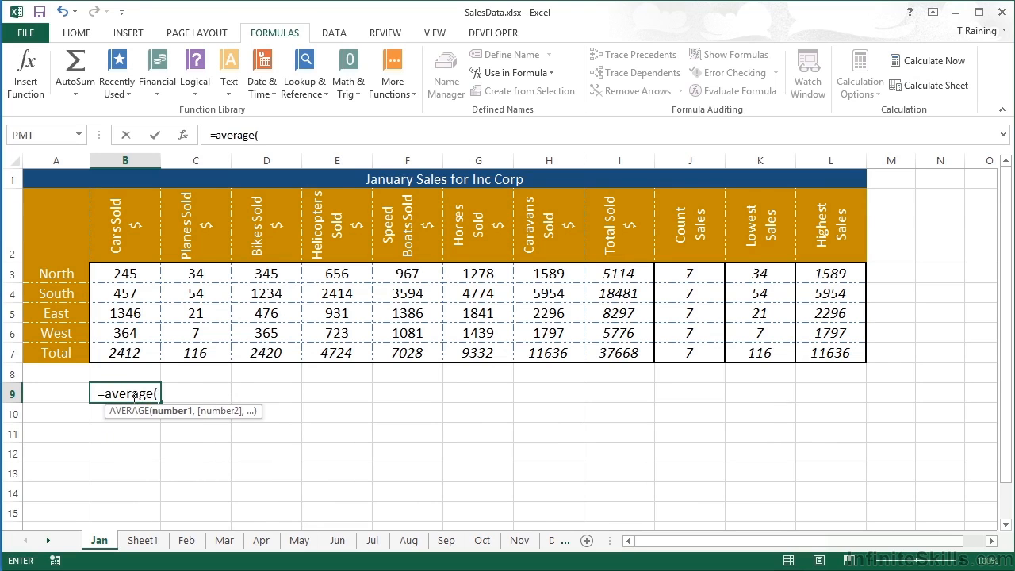
click(551, 74)
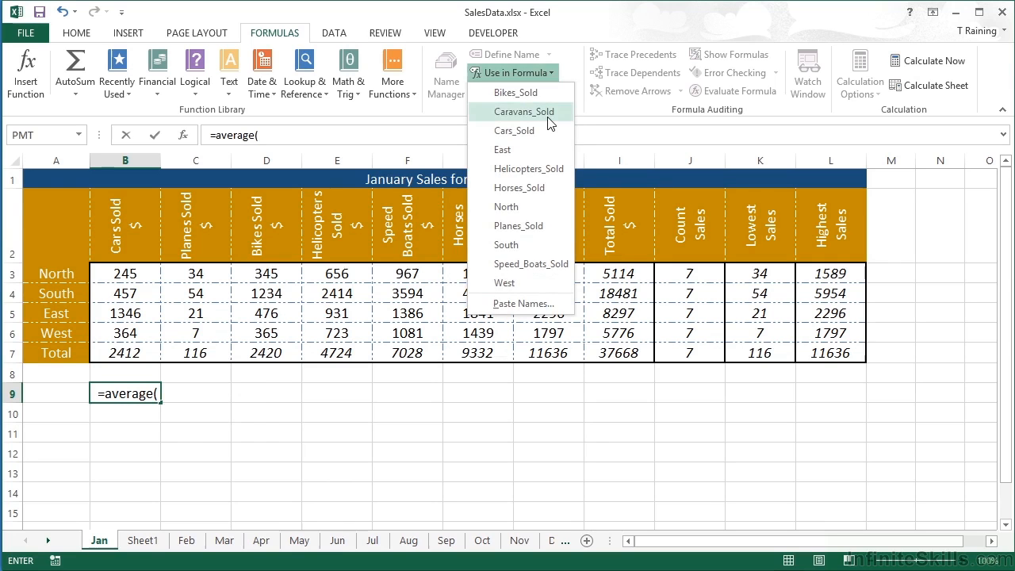
click(532, 131)
key(Return)
Step: Enter =AVERAGE(Planes_Sold) in C9, using the suggested defined name as the argument
key(Up)
key(Right)
text(=averag)
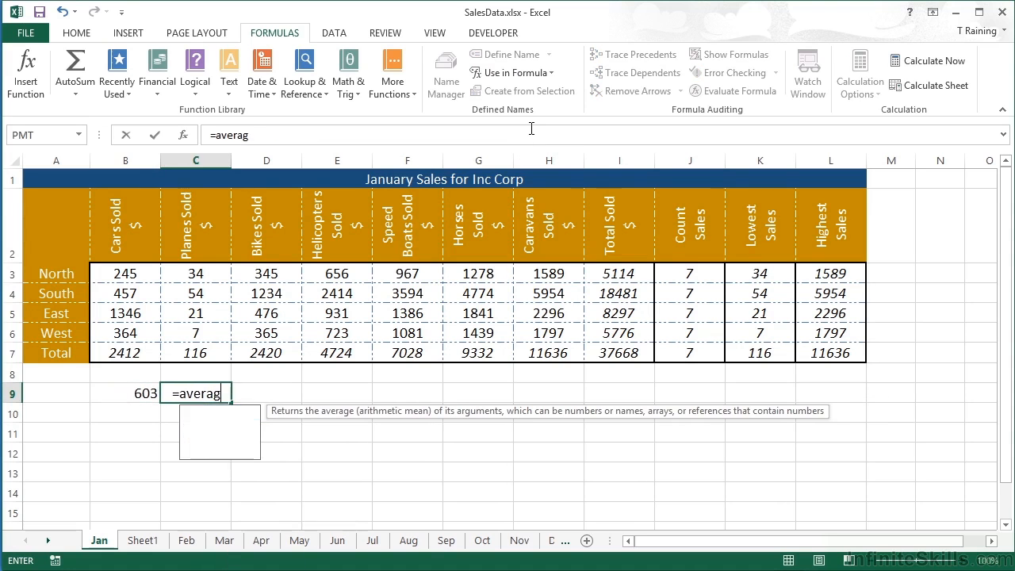
text(e()
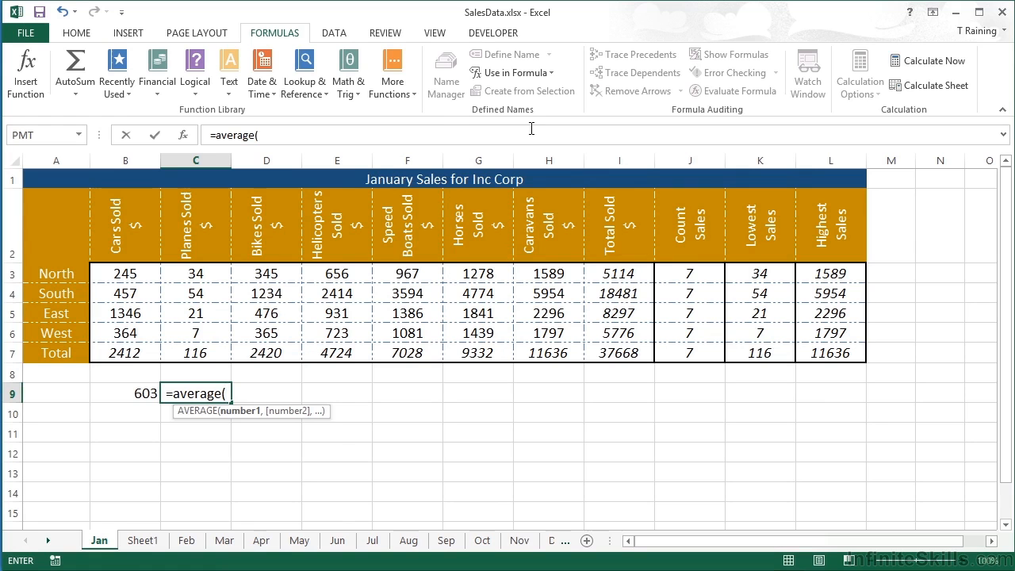
text(pl)
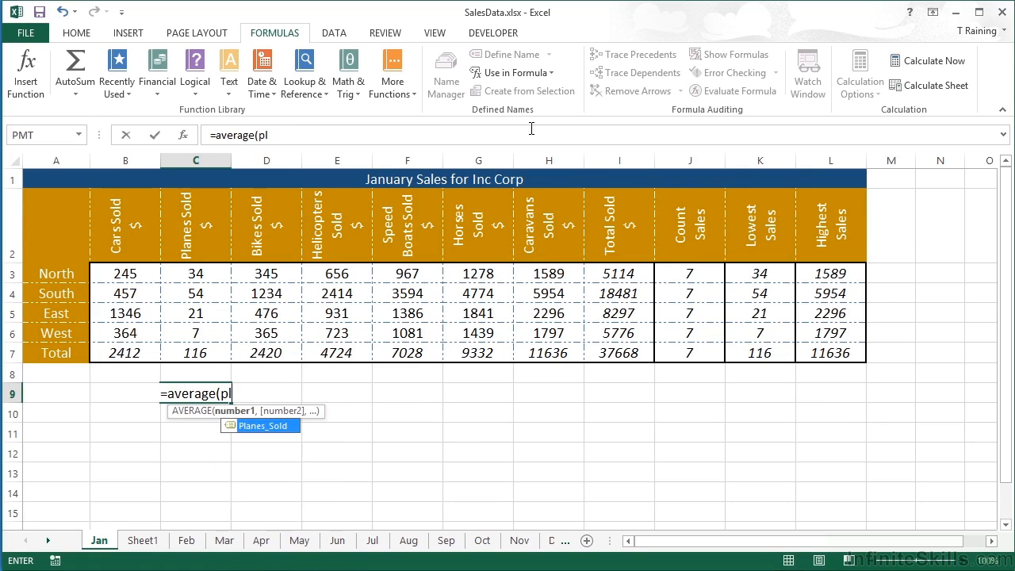
text(a)
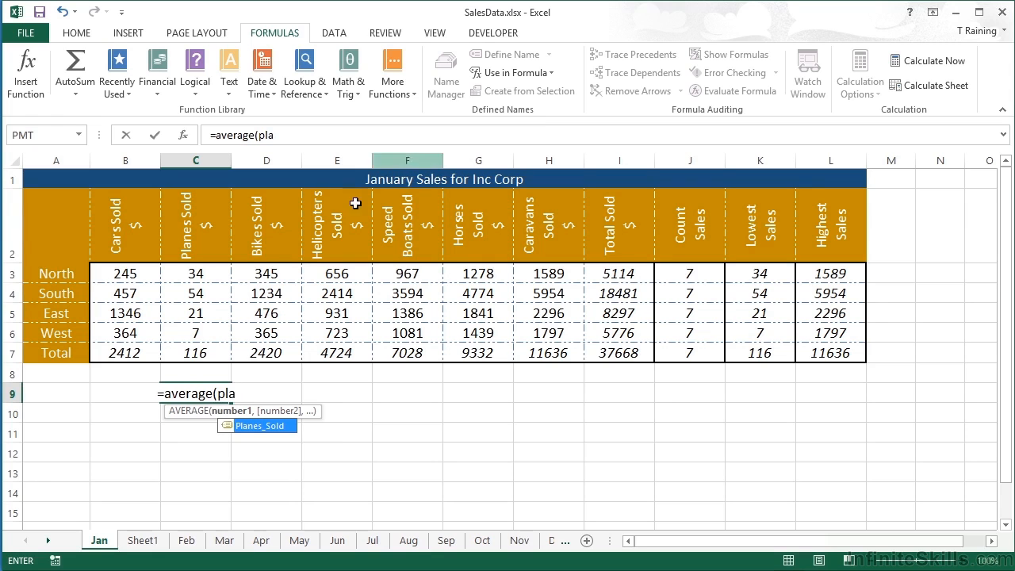
double_click(254, 426)
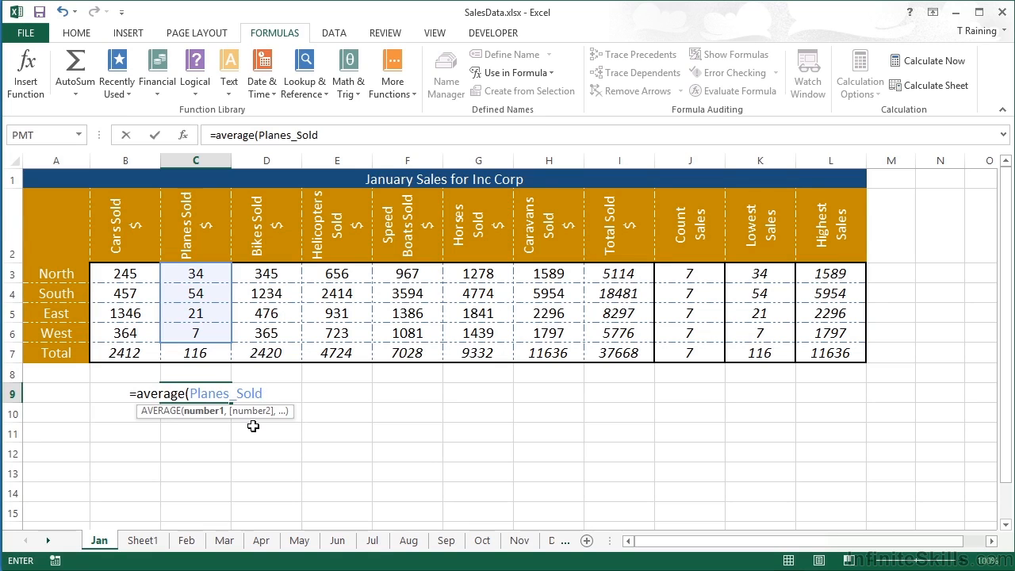
text())
key(Return)
key(Up)
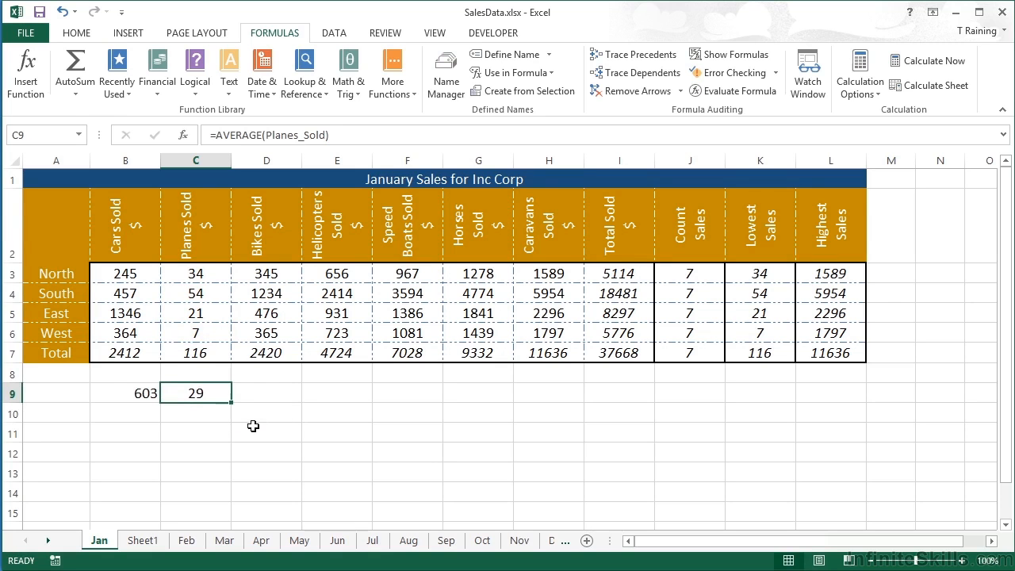